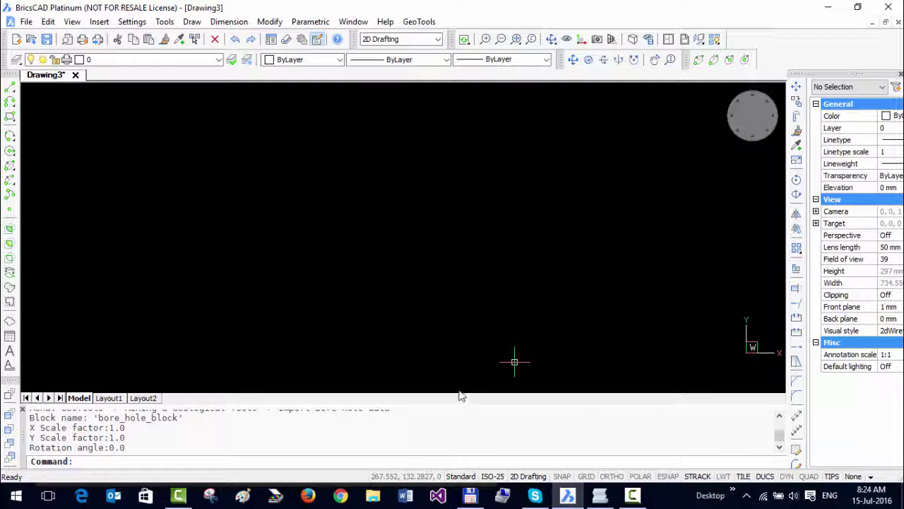
# - Open the GeoTools Geological/Mining Tools menu to reach Import bore-hole data
pyautogui.click(418, 22)
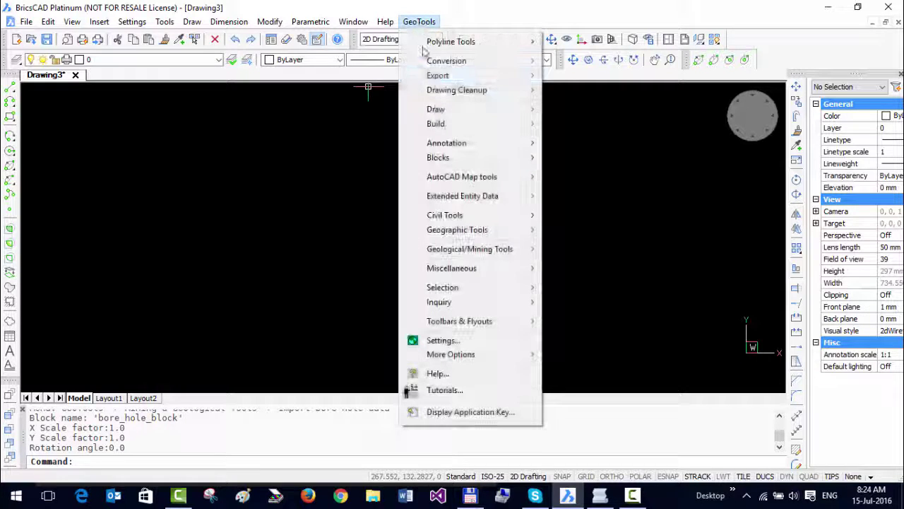
pyautogui.moveTo(452, 254)
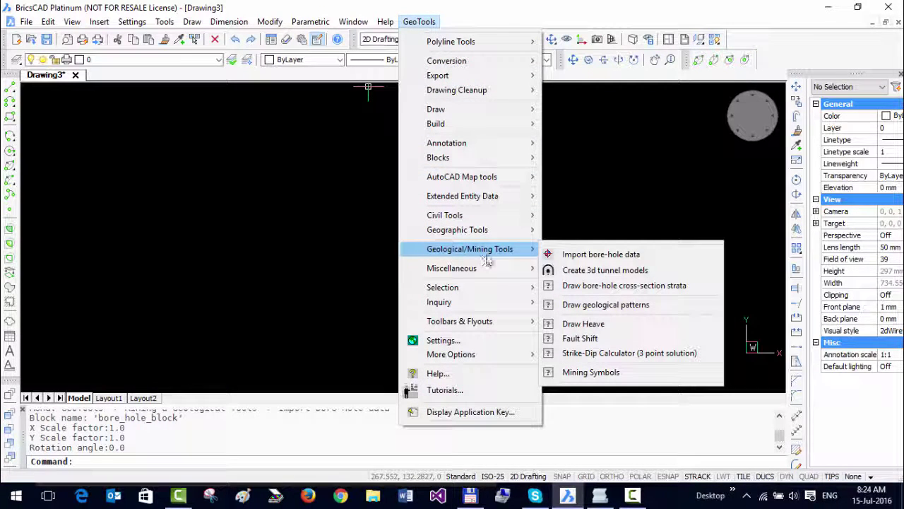
# - Start the bore-hole import and choose BoreHoleDrillData.csv from the DMT-Group folder
pyautogui.click(584, 255)
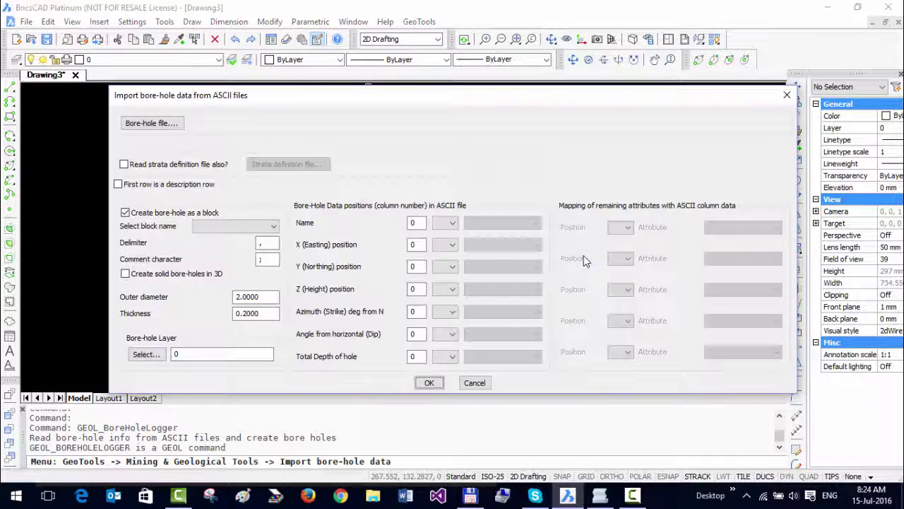
pyautogui.moveTo(434, 99); pyautogui.dragTo(388, 92)
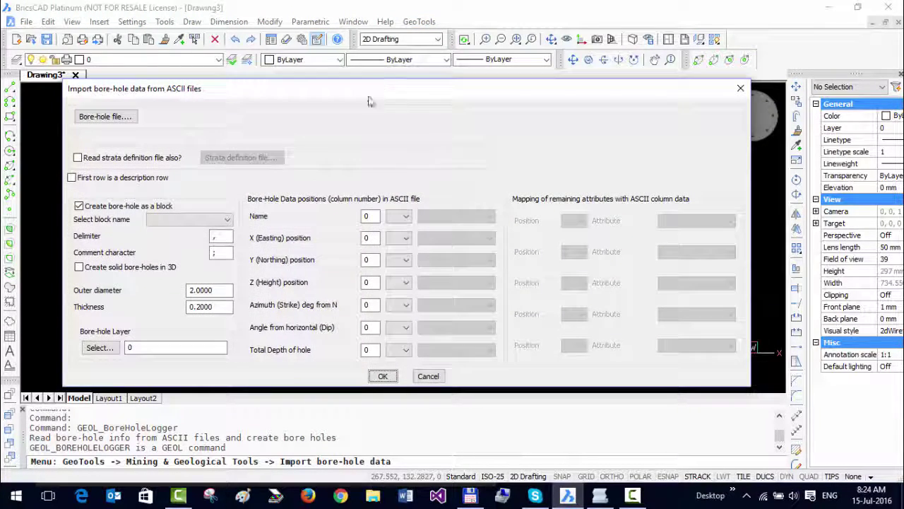
pyautogui.click(106, 118)
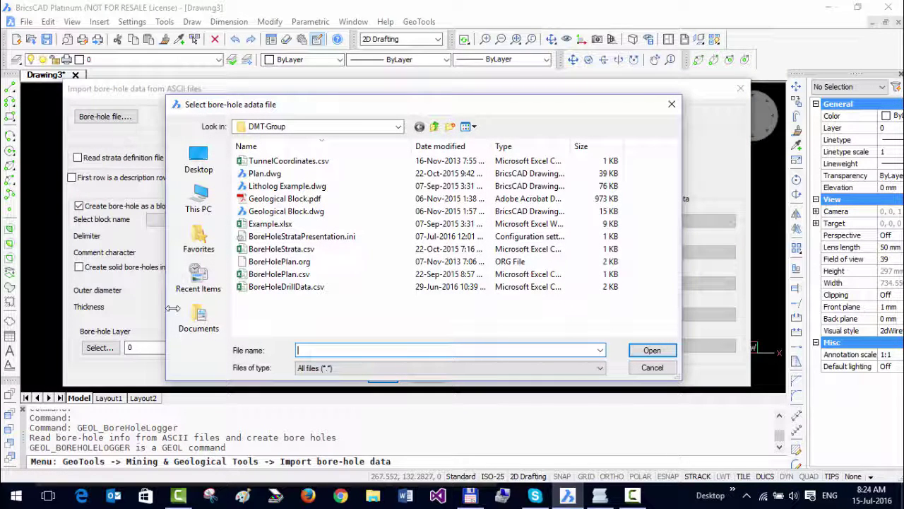
pyautogui.click(270, 293)
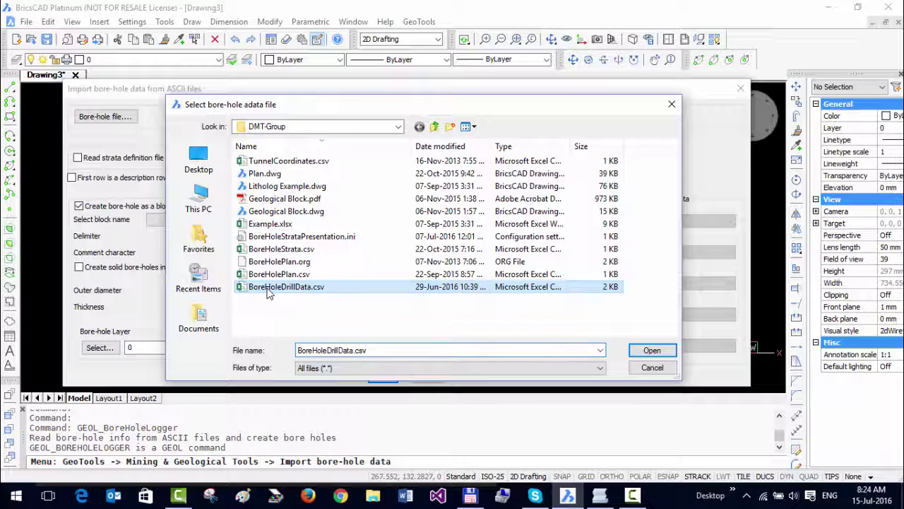
# - Load BoreHoleDrillData.csv into the import and bring its Lister view forward
pyautogui.doubleClick(308, 290)
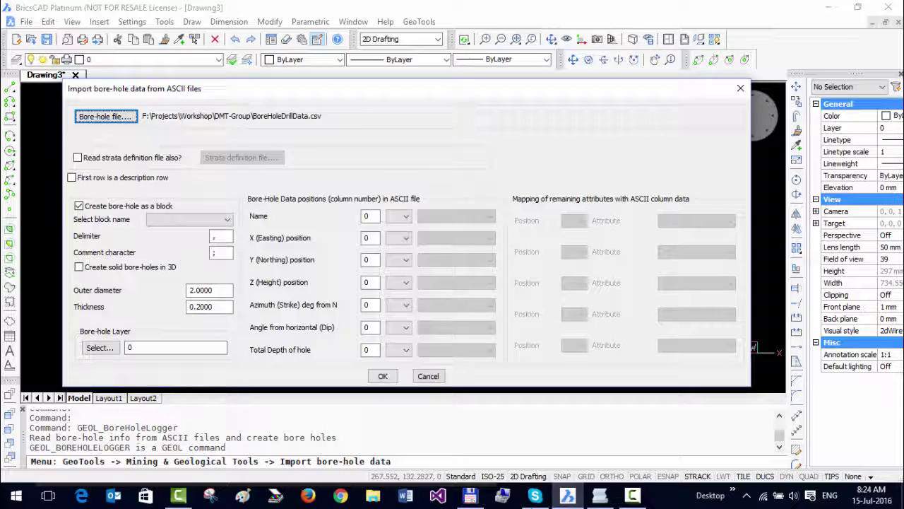
pyautogui.click(600, 495)
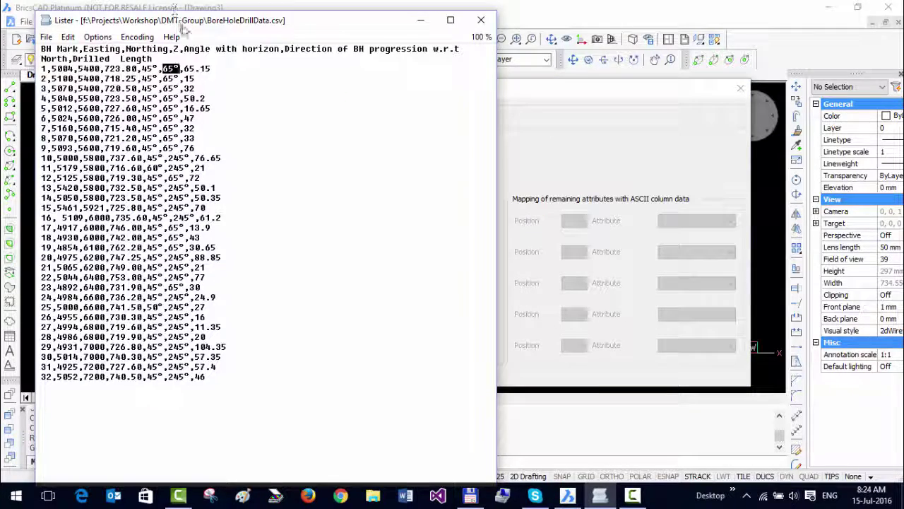
pyautogui.moveTo(182, 28); pyautogui.dragTo(221, 35)
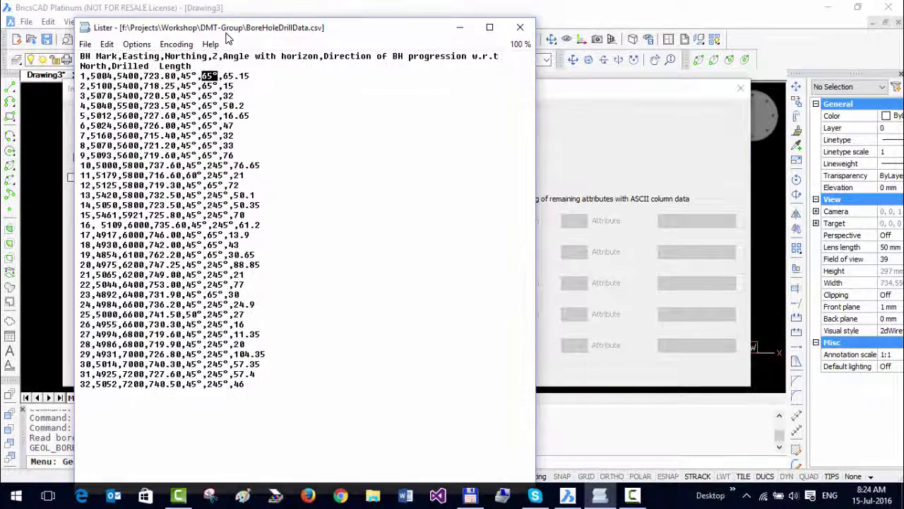
# - Inspect the CSV columns, noting easting 5004 and the 65° angle, then close Lister
pyautogui.click(83, 75)
pyautogui.moveTo(90, 75); pyautogui.dragTo(185, 75)
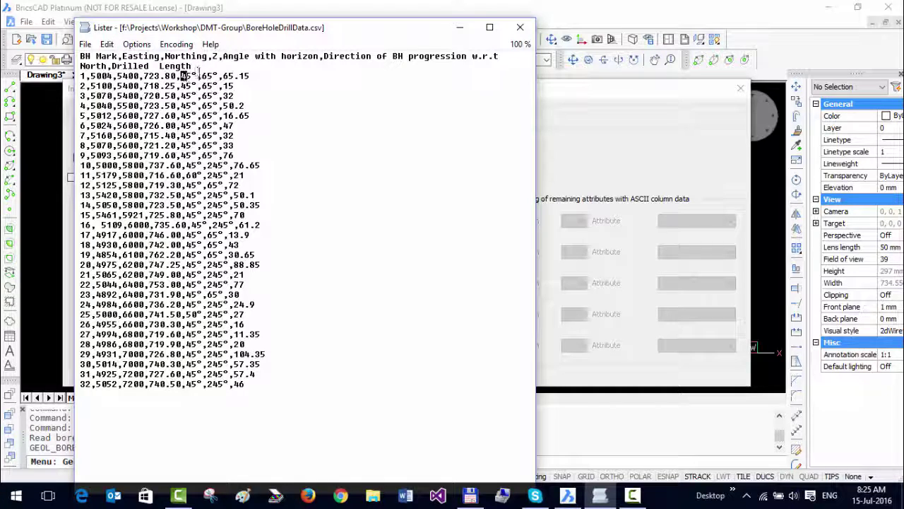
pyautogui.moveTo(201, 76); pyautogui.dragTo(243, 76)
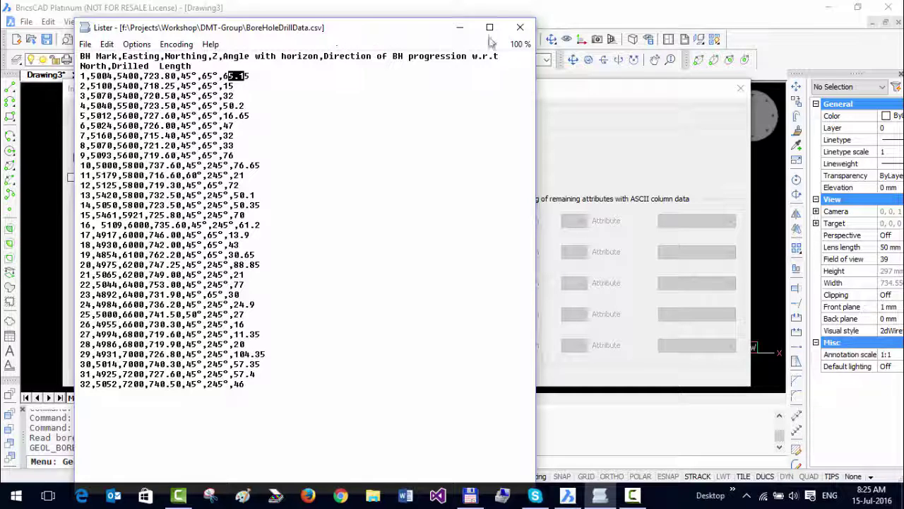
pyautogui.click(520, 27)
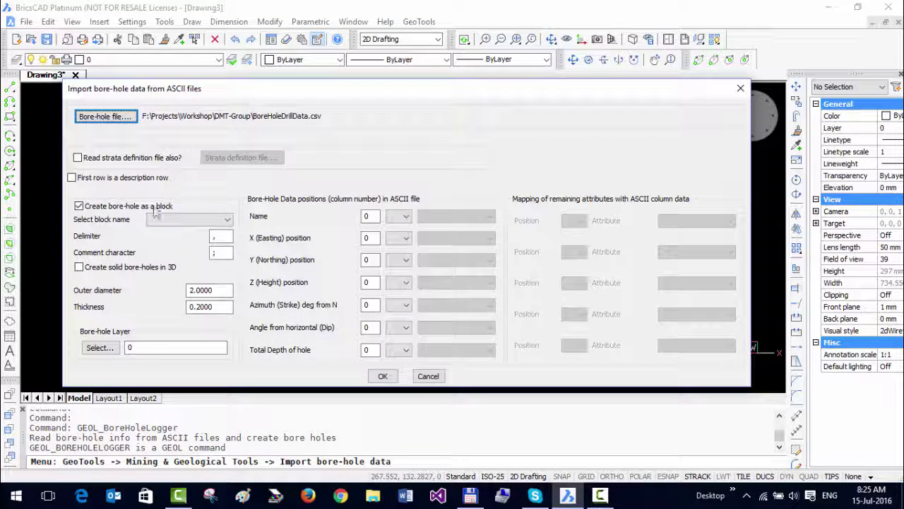
# - Turn off block creation and map Name, X, Y, Z to columns 1, 2, 3, 4
pyautogui.click(79, 206)
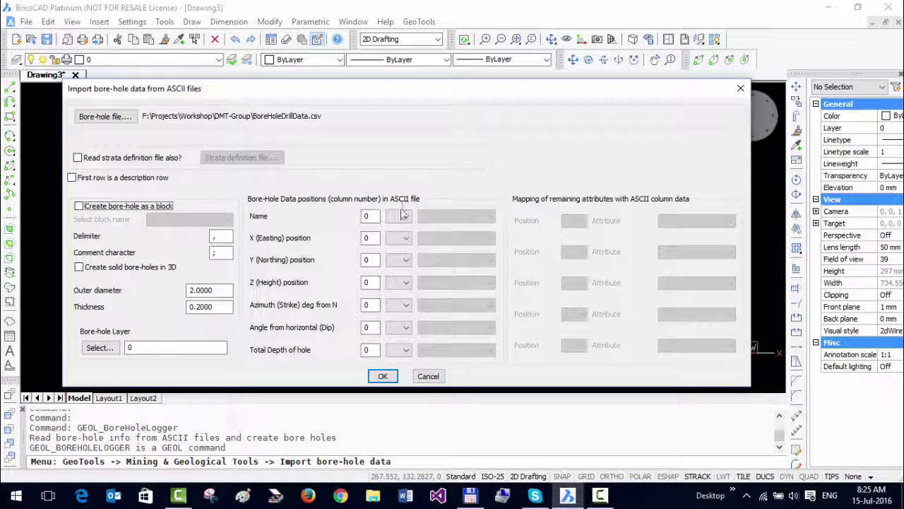
pyautogui.click(377, 216)
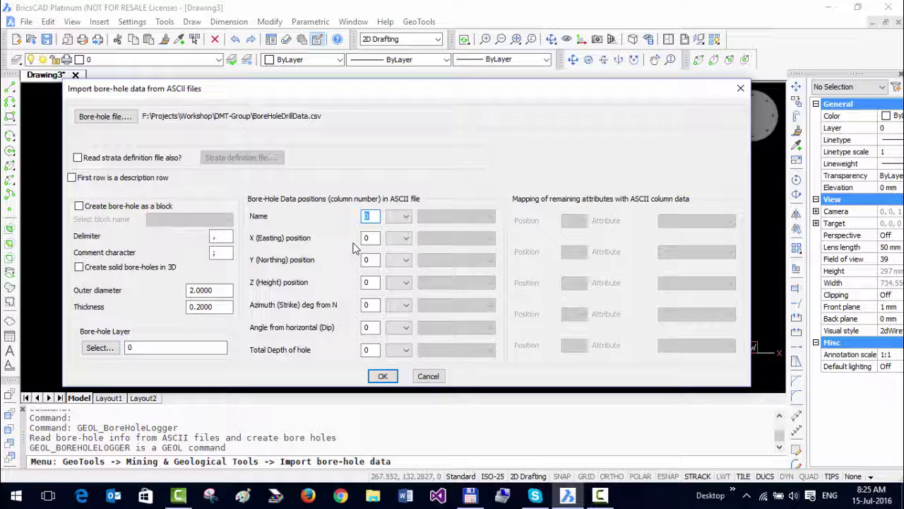
pyautogui.write('1')
pyautogui.click(370, 238)
pyautogui.write('2')
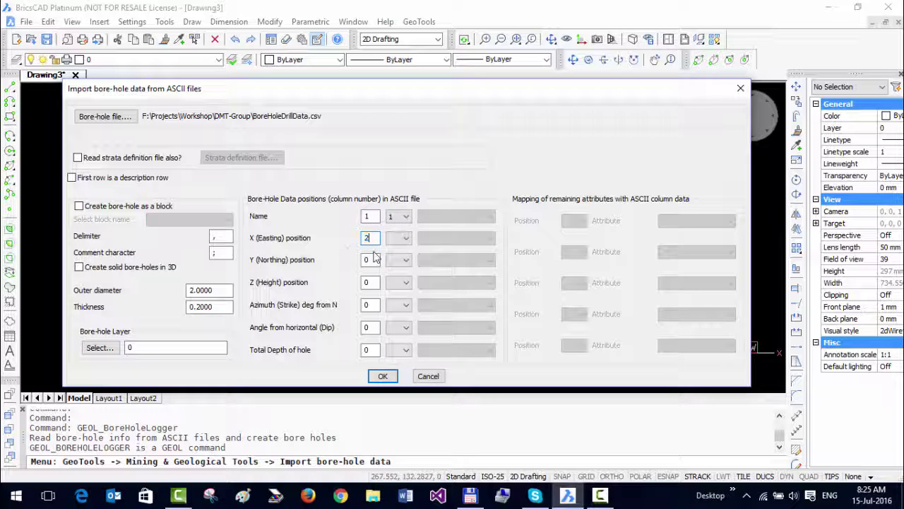
pyautogui.click(376, 259)
pyautogui.write('3')
pyautogui.click(366, 282)
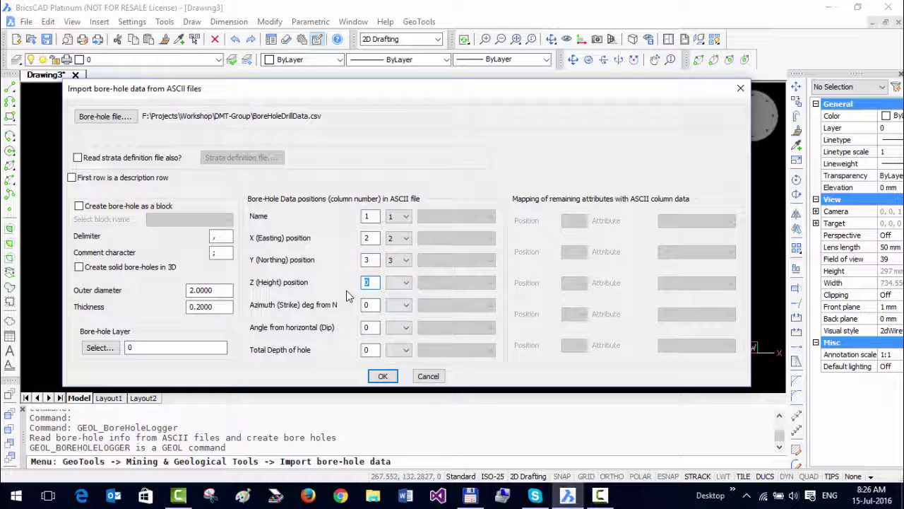
pyautogui.write('4')
# - Map azimuth to column 6, dip to column 5 and total depth to column 7
pyautogui.click(360, 305)
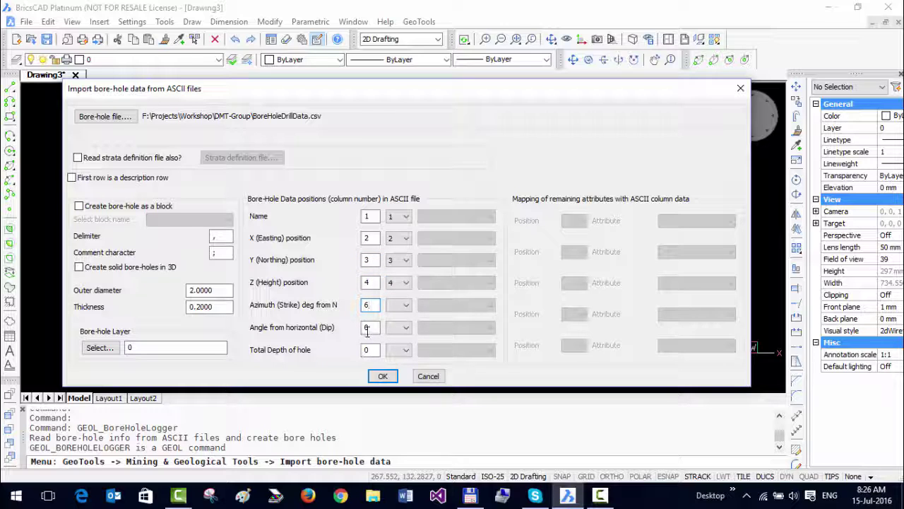
pyautogui.click(376, 327)
pyautogui.write('5')
pyautogui.click(370, 351)
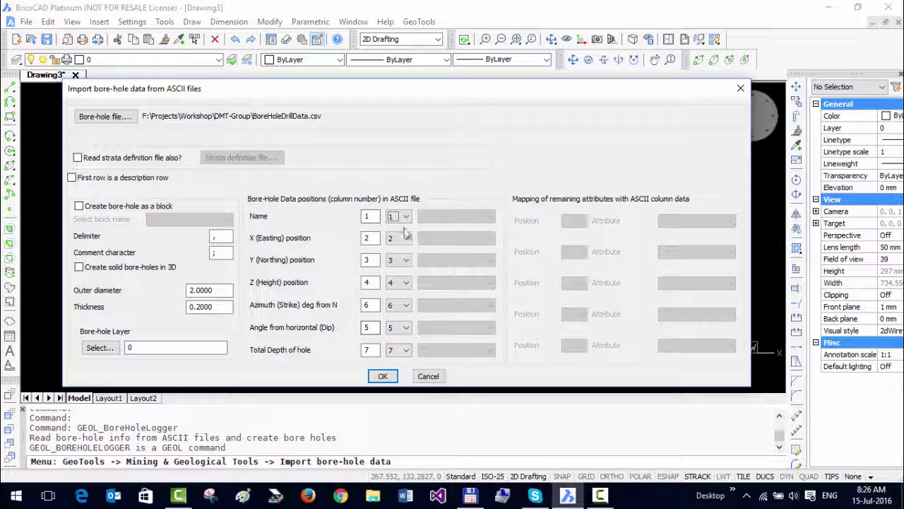
pyautogui.click(362, 236)
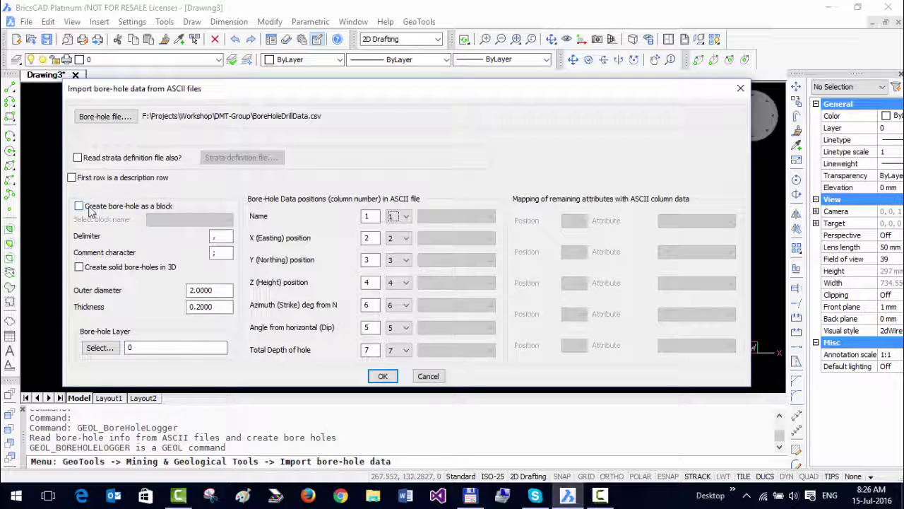
# - Run the import and zoom to the extents of all bore-holes
pyautogui.click(382, 377)
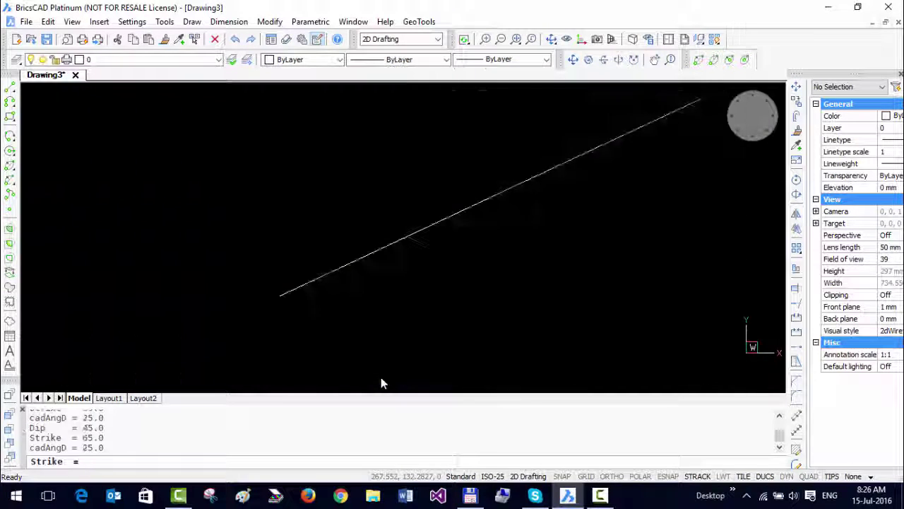
pyautogui.write('z')
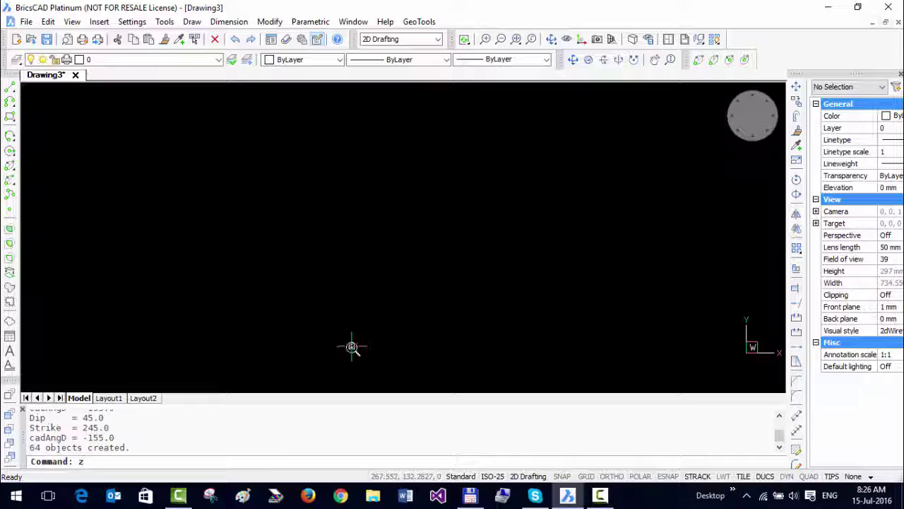
pyautogui.press('Return')
pyautogui.write('e')
pyautogui.press('Return')
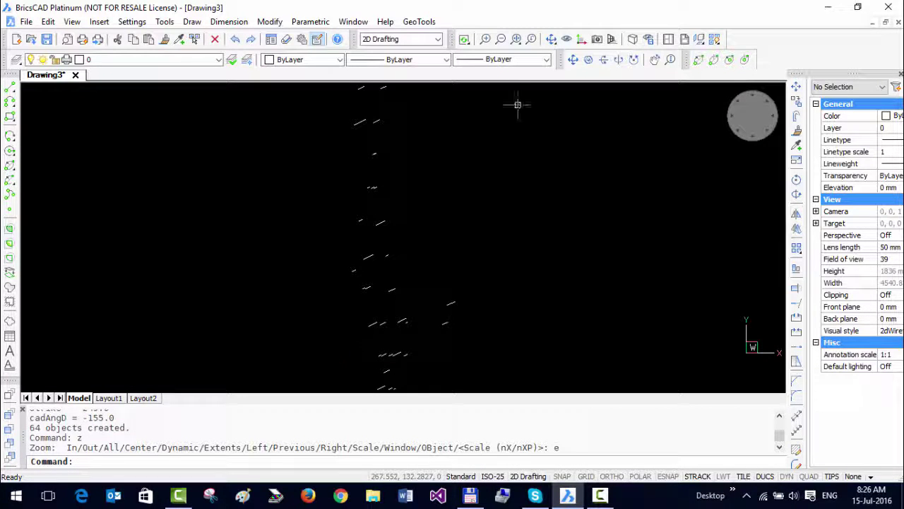
pyautogui.scroll(3, 365, 253)
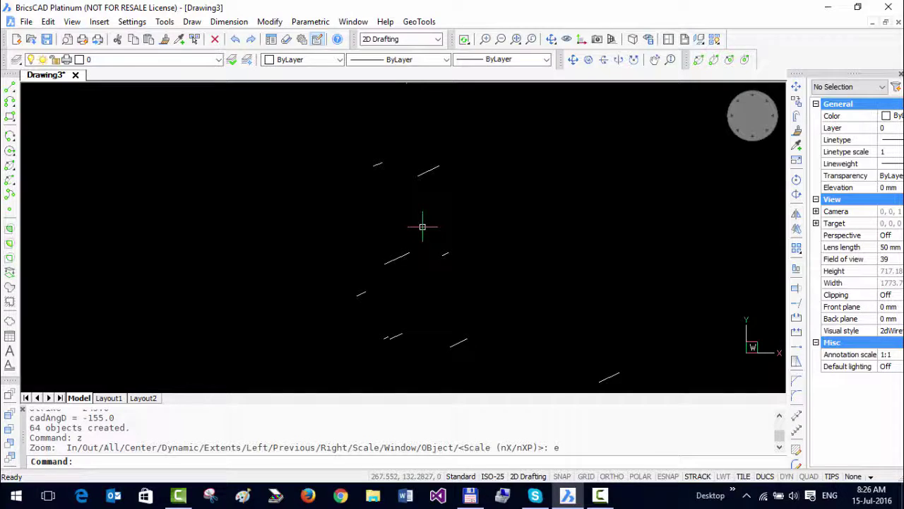
# - Set PDMODE to 34 so collar points display as circled crosses
pyautogui.write('pdmo')
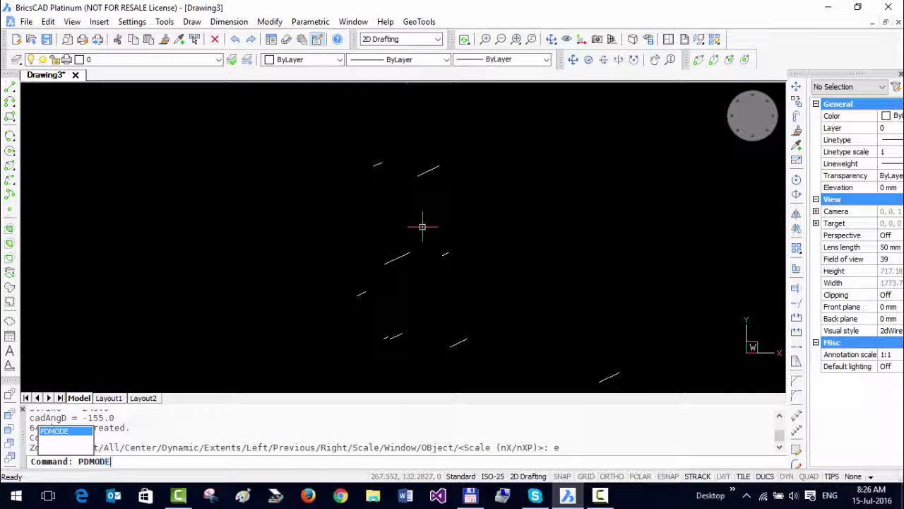
pyautogui.press('Return')
pyautogui.write('34')
pyautogui.press('Return')
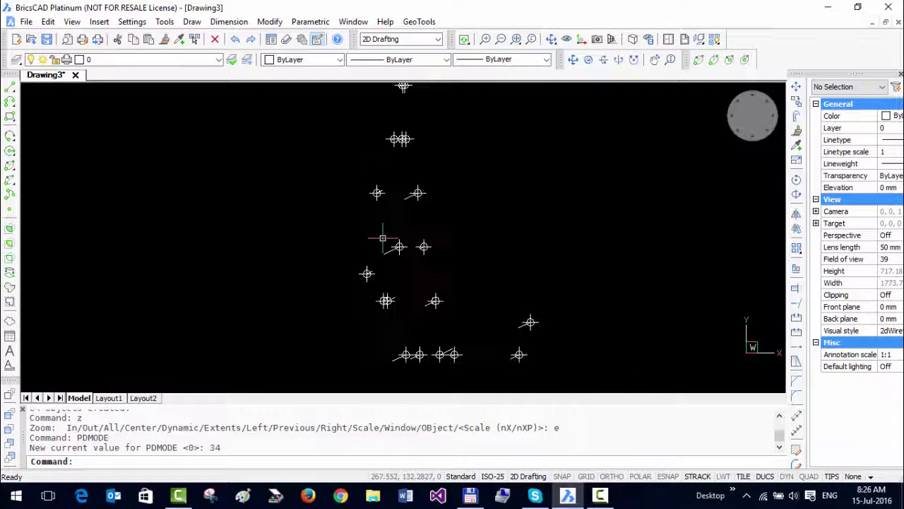
pyautogui.scroll(6, 383, 238)
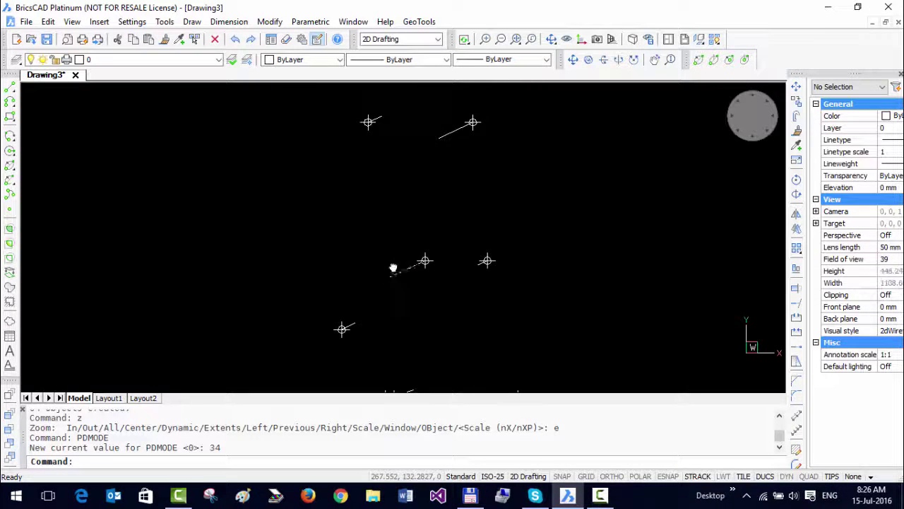
pyautogui.scroll(-4, 394, 268)
pyautogui.scroll(2, 394, 182)
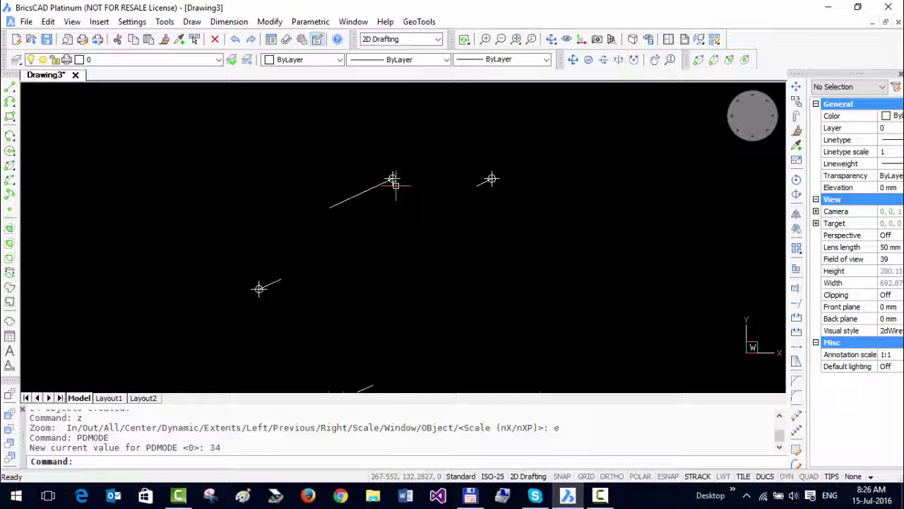
# - Select one bore-hole line to check its layer 0_CL properties, then deselect and zoom out
pyautogui.click(385, 200)
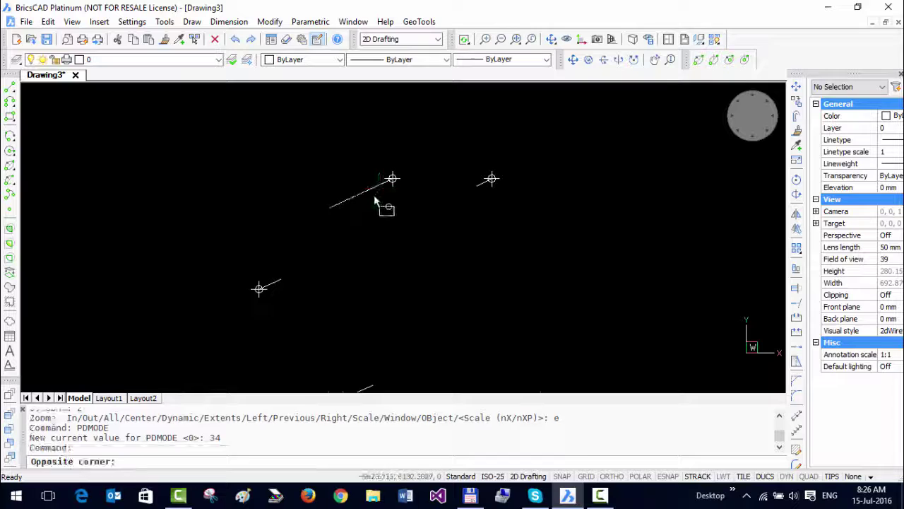
pyautogui.click(367, 193)
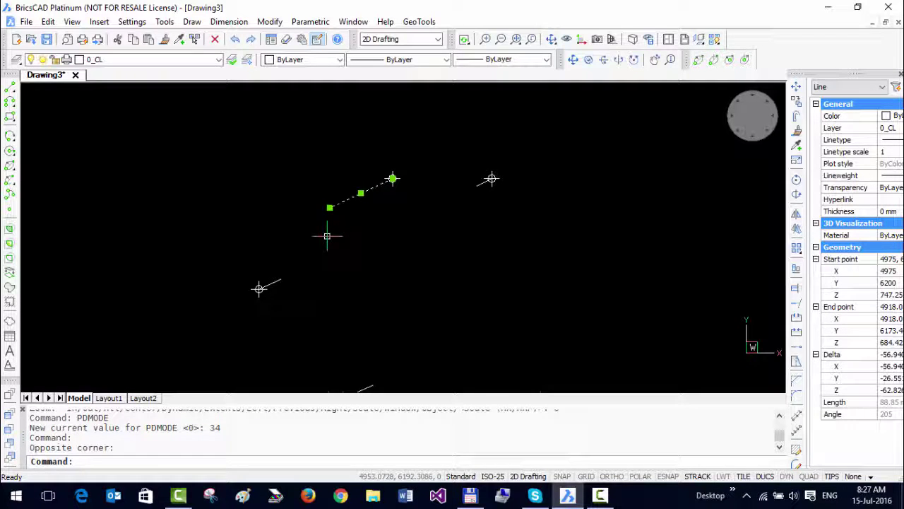
pyautogui.press('Escape')
pyautogui.press('Escape')
pyautogui.scroll(-4, 326, 259)
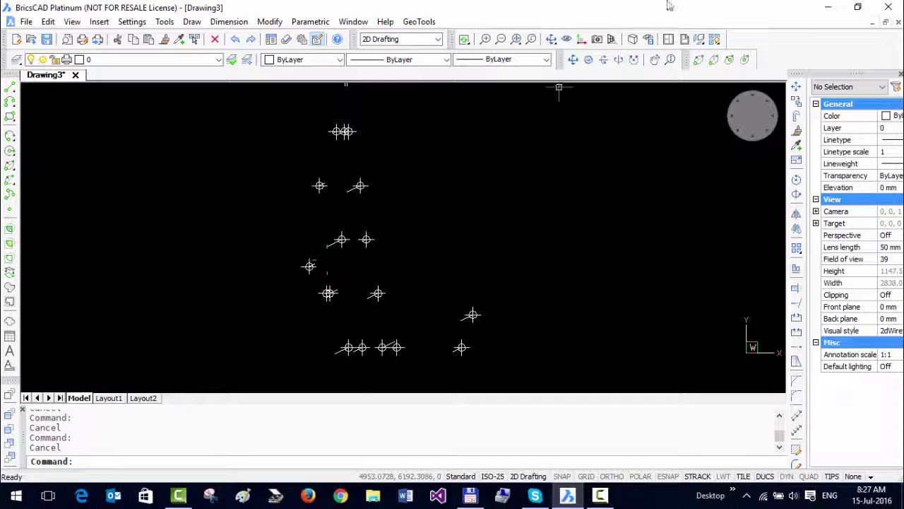
pyautogui.click(552, 39)
pyautogui.moveTo(462, 306)
pyautogui.mouseDown()
pyautogui.moveTo(432, 291)
pyautogui.moveTo(403, 243)
pyautogui.moveTo(420, 232)
pyautogui.moveTo(471, 234)
pyautogui.moveTo(386, 246)
pyautogui.moveTo(380, 236)
pyautogui.moveTo(333, 262)
pyautogui.moveTo(343, 262)
pyautogui.moveTo(388, 205)
pyautogui.moveTo(395, 252)
pyautogui.mouseUp()
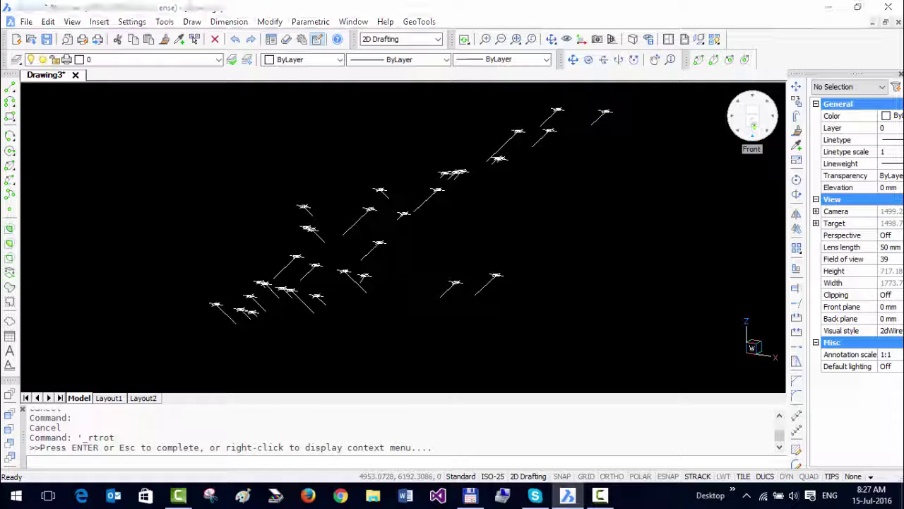
pyautogui.click(752, 134)
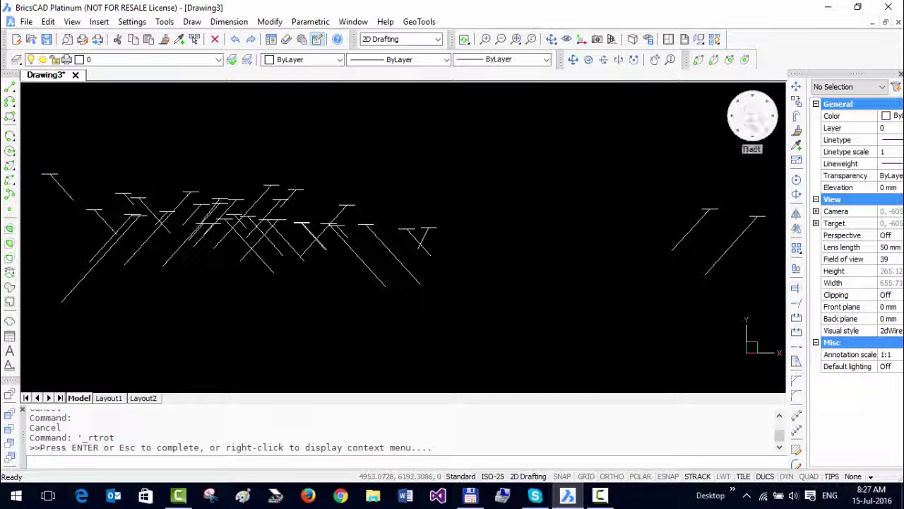
pyautogui.click(753, 114)
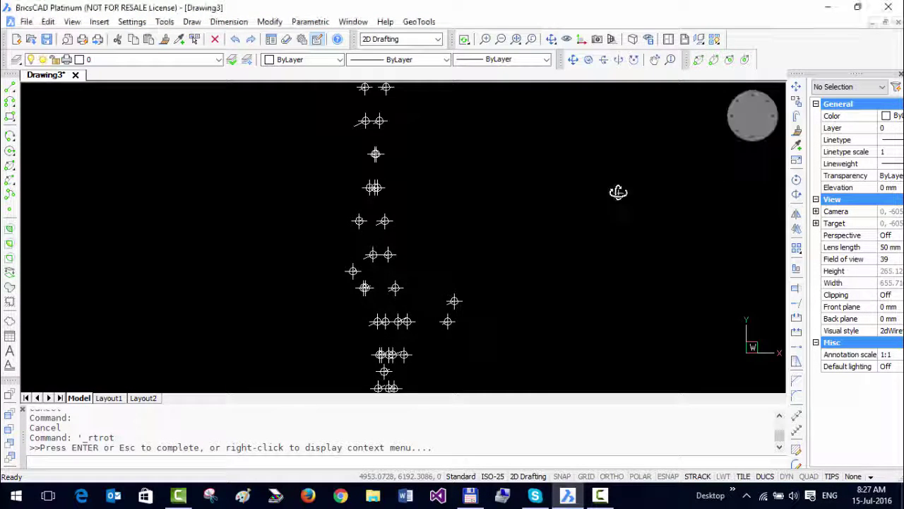
pyautogui.moveTo(562, 194); pyautogui.dragTo(458, 159)
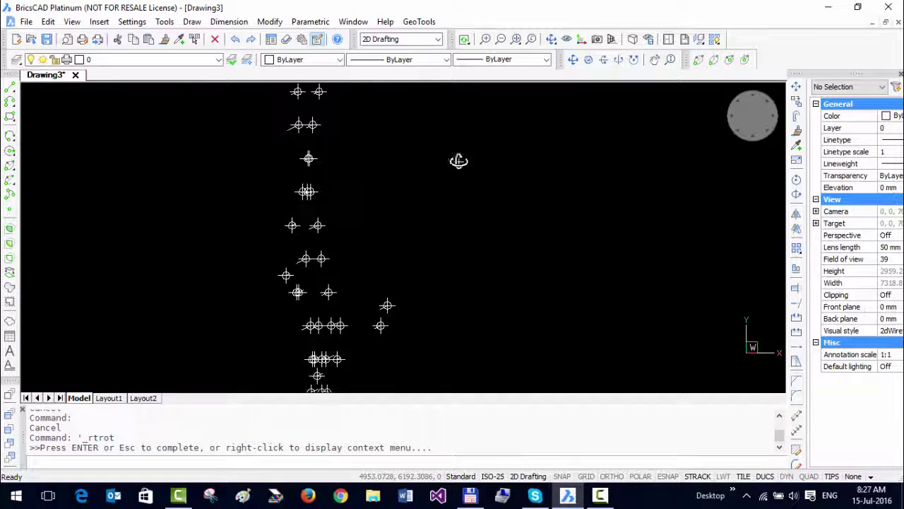
pyautogui.press('Escape')
# - Build a 3D-face TIN from all bore-hole points, proceeding past the duplicate-point warning
pyautogui.click(421, 23)
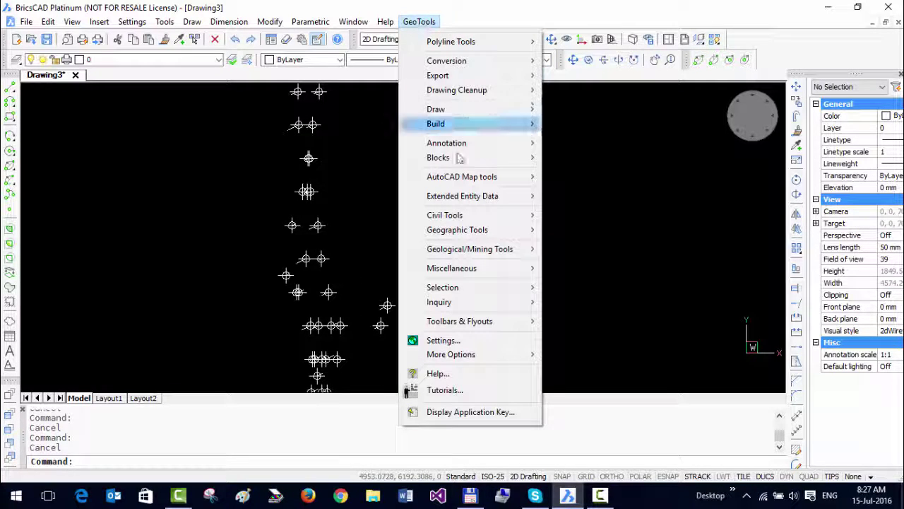
pyautogui.moveTo(454, 220)
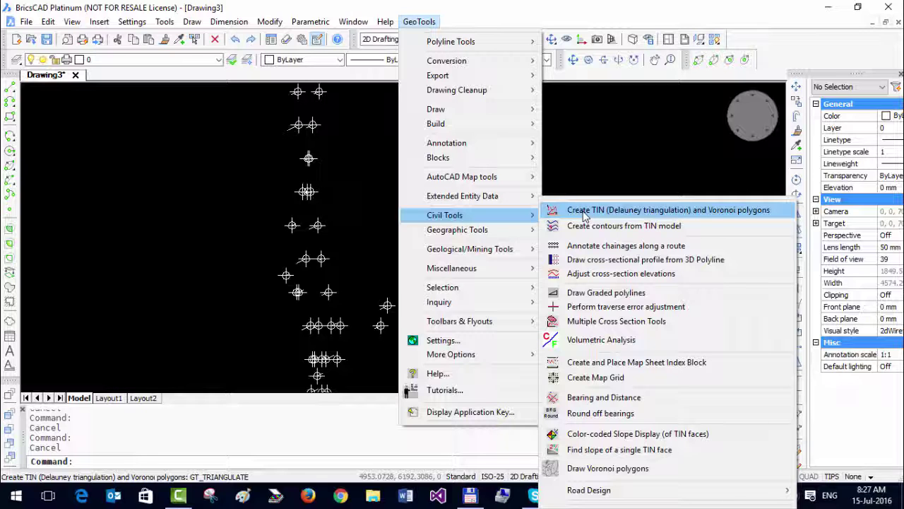
pyautogui.click(583, 211)
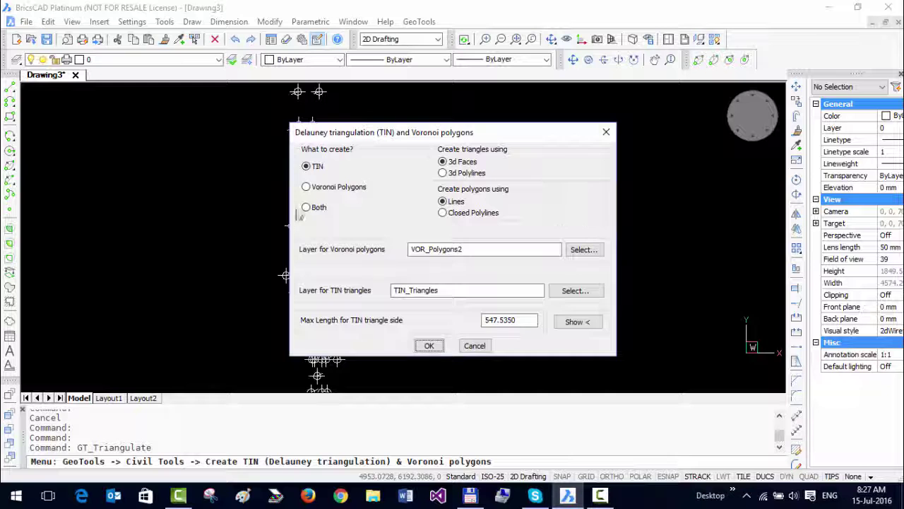
pyautogui.click(430, 345)
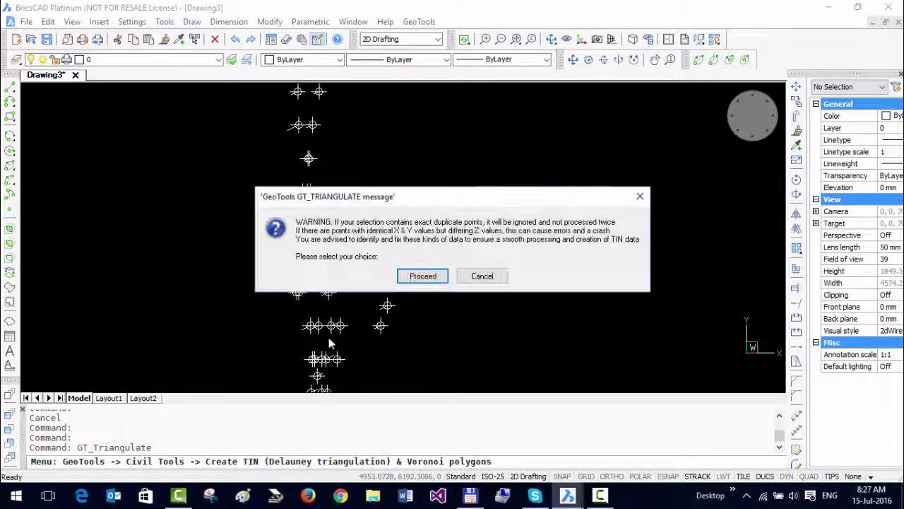
pyautogui.click(418, 275)
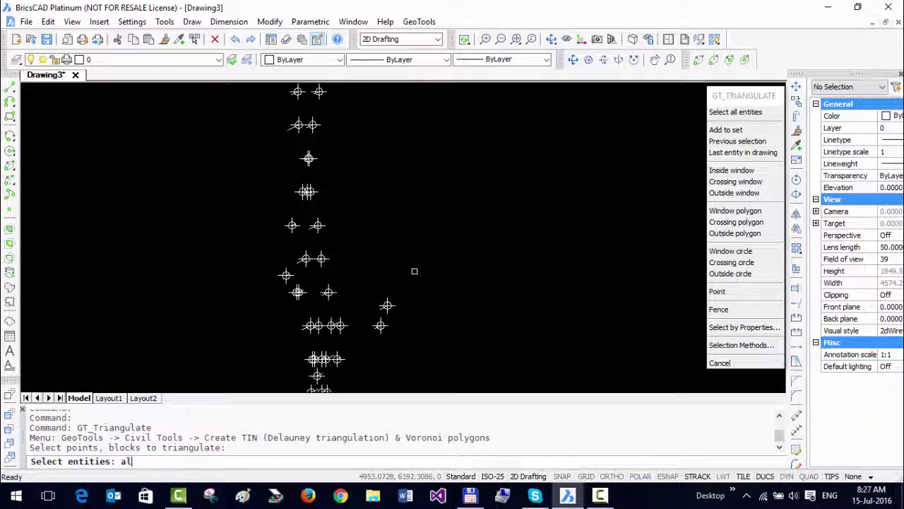
pyautogui.press('Return')
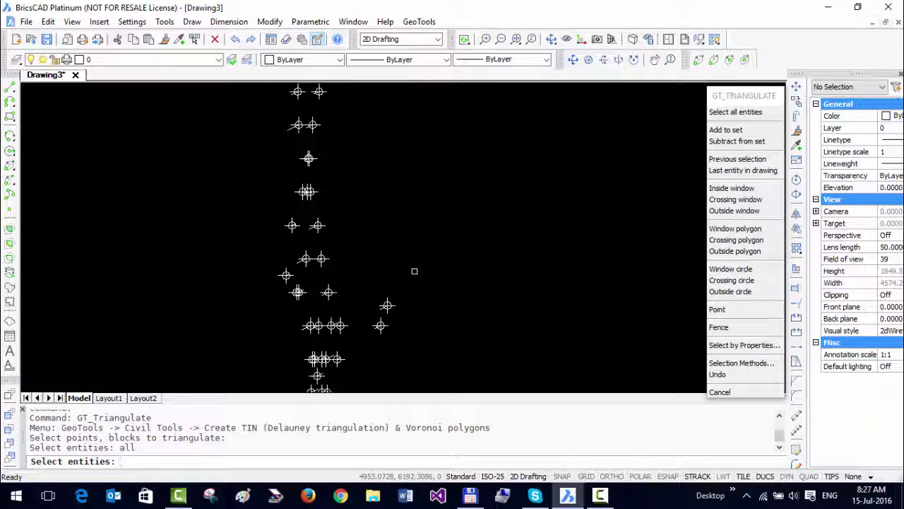
pyautogui.press('Return')
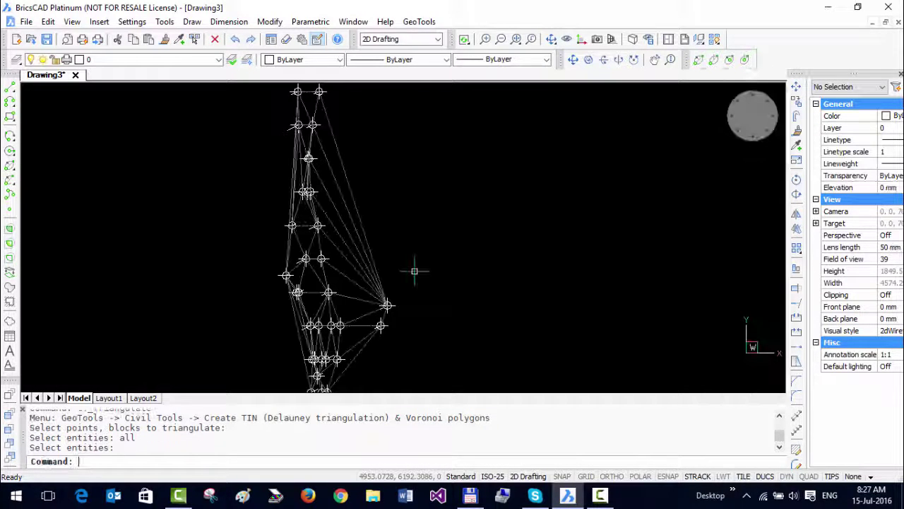
# - Orbit the view to tilt the TIN into 3D
pyautogui.click(552, 39)
pyautogui.moveTo(426, 236); pyautogui.dragTo(371, 175)
pyautogui.press('Escape')
pyautogui.press('Escape')
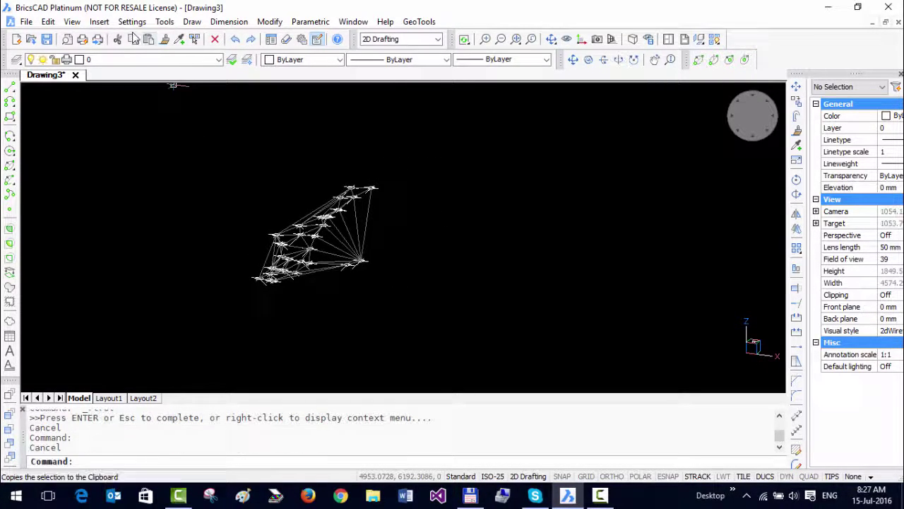
# - Switch to the Realistic visual style, then zoom and orbit around the shaded terrain
pyautogui.click(72, 22)
pyautogui.moveTo(96, 274)
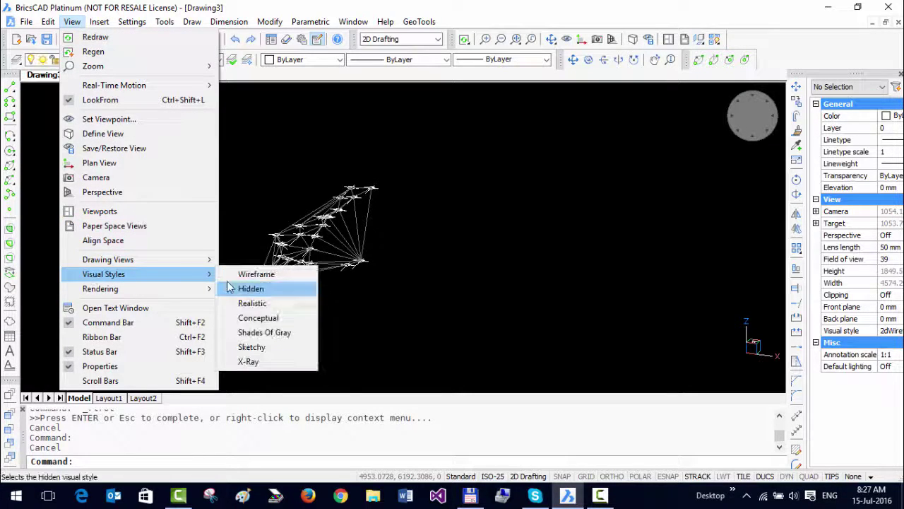
pyautogui.click(255, 306)
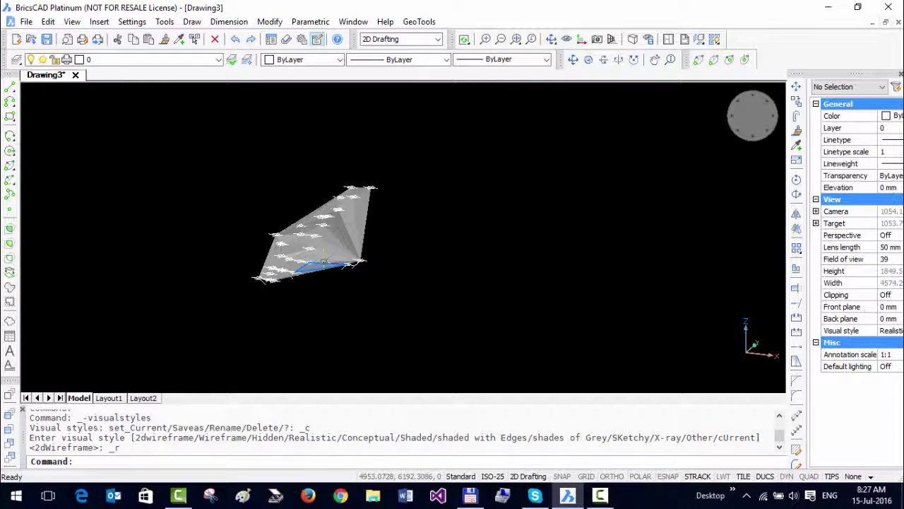
pyautogui.scroll(5, 353, 247)
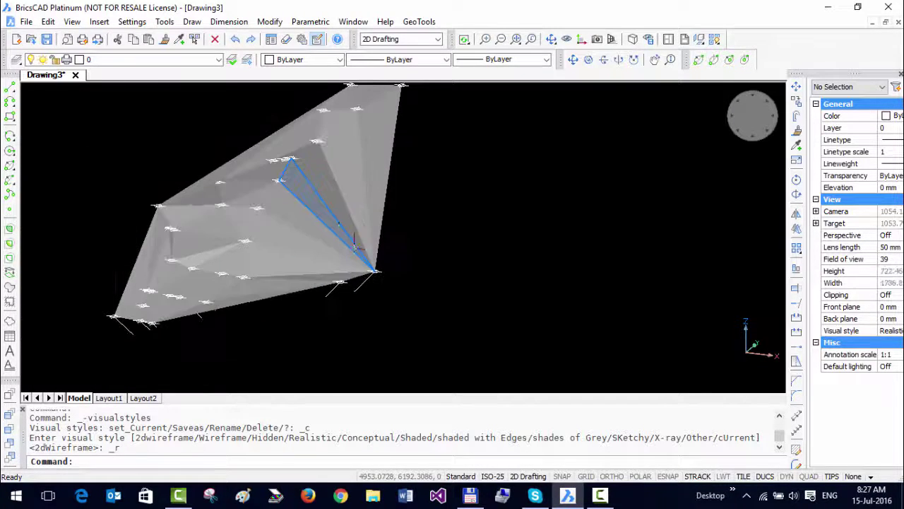
pyautogui.moveTo(355, 244)
pyautogui.keyDown('shift'); pyautogui.mouseDown(button='middle')
pyautogui.moveTo(346, 214)
pyautogui.moveTo(379, 219)
pyautogui.moveTo(386, 210)
pyautogui.moveTo(269, 224)
pyautogui.moveTo(396, 202)
pyautogui.moveTo(323, 220)
pyautogui.moveTo(357, 230)
pyautogui.moveTo(396, 218)
pyautogui.moveTo(311, 224)
pyautogui.moveTo(323, 222)
pyautogui.mouseUp(button='middle'); pyautogui.keyUp('shift')
pyautogui.press('Escape')
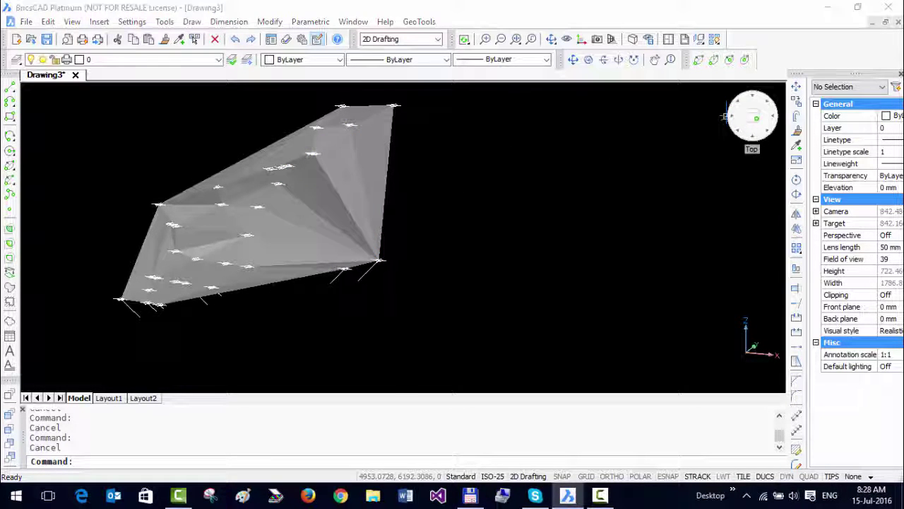
# - Switch to Top view and delete all 118 objects
pyautogui.click(752, 117)
pyautogui.click(339, 111)
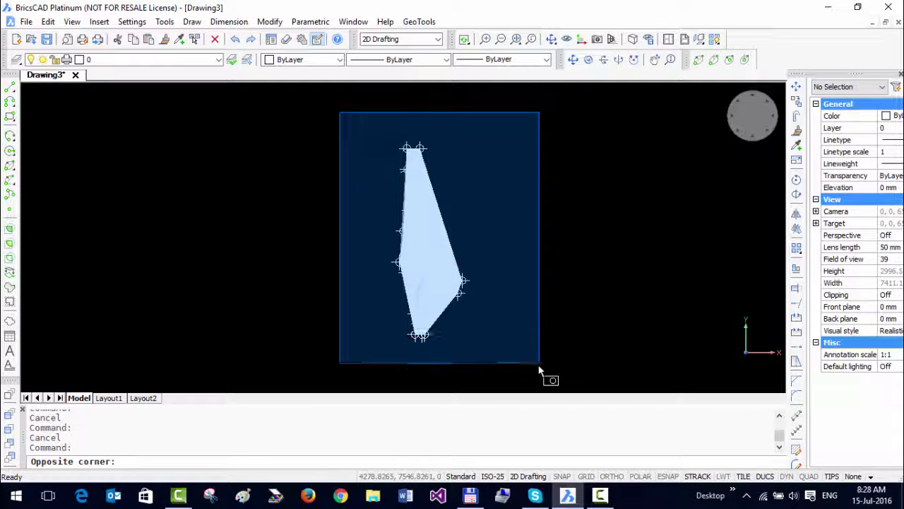
pyautogui.click(534, 364)
pyautogui.press('Delete')
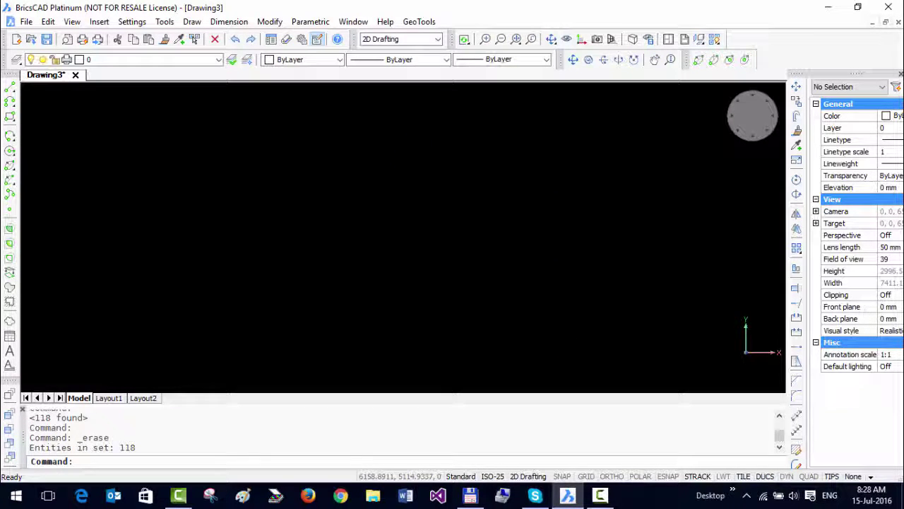
# - Reopen Import bore-hole data with Create bore-hole as a block using BORE_HOLE_BLOCK
pyautogui.click(412, 22)
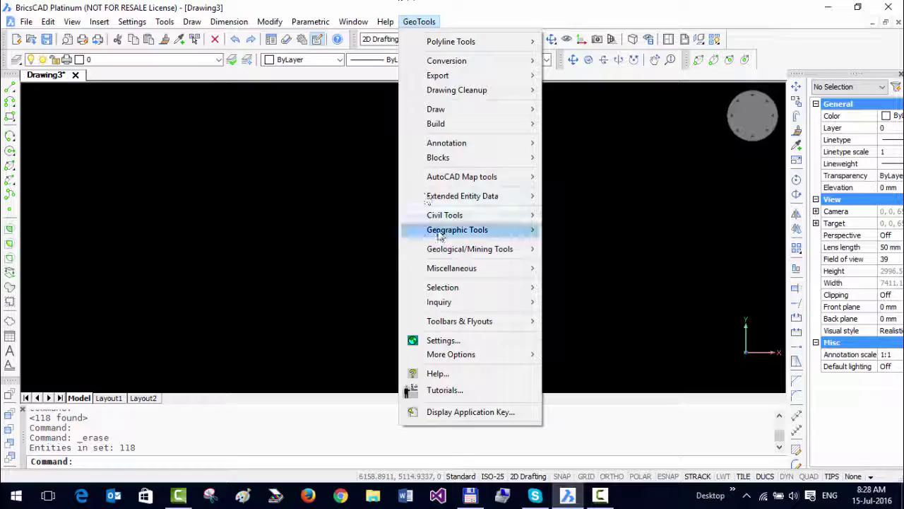
pyautogui.moveTo(439, 254)
pyautogui.click(579, 254)
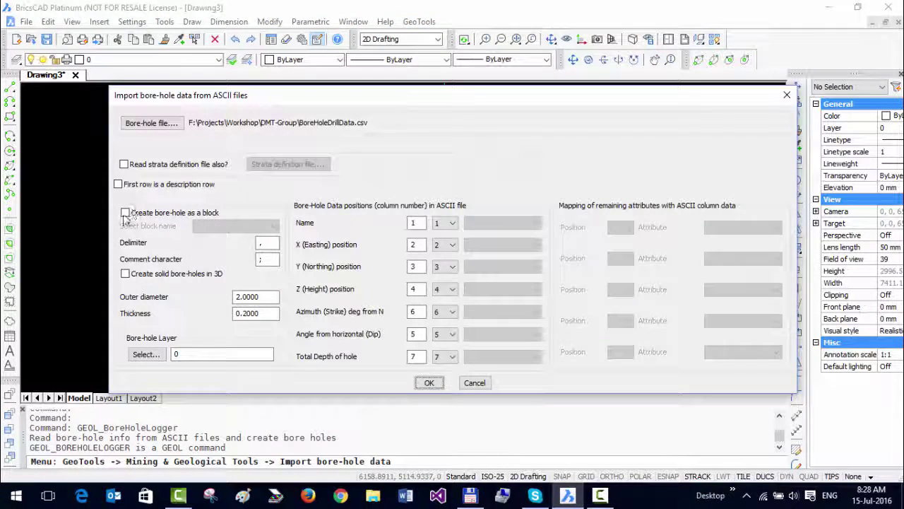
pyautogui.click(125, 213)
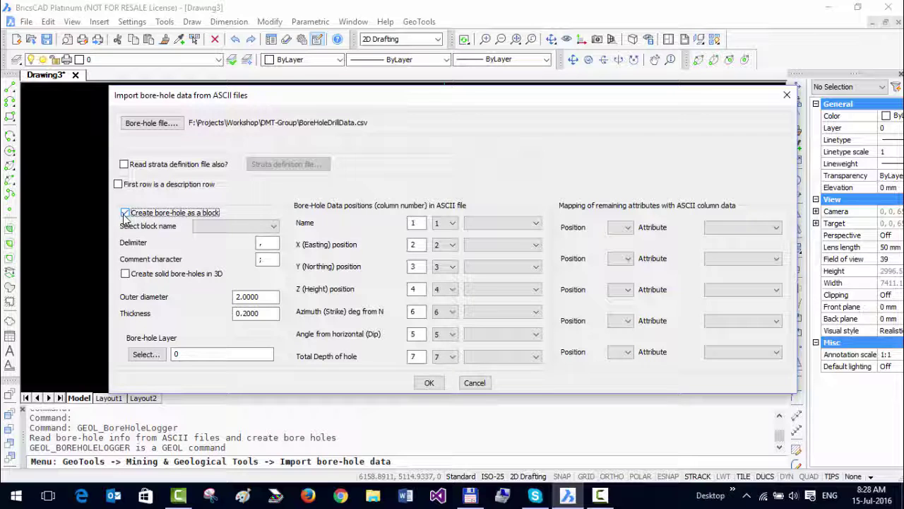
pyautogui.click(226, 226)
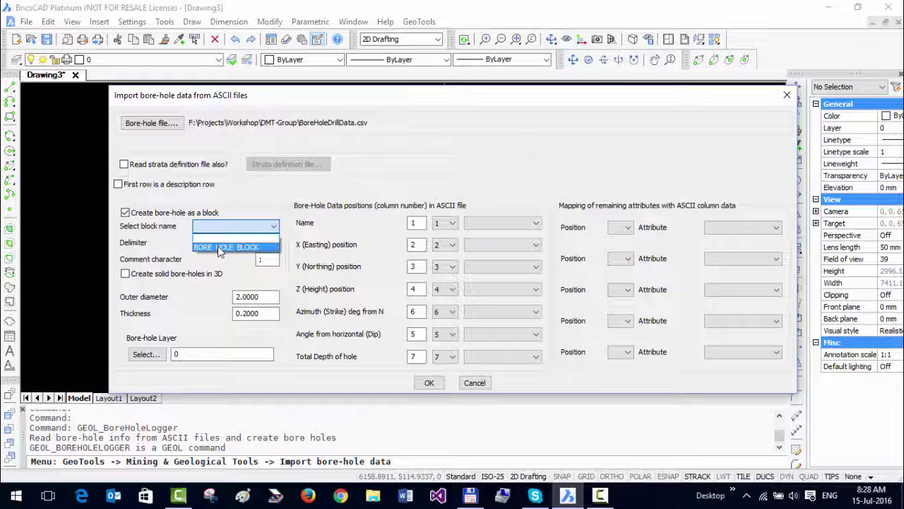
pyautogui.click(225, 247)
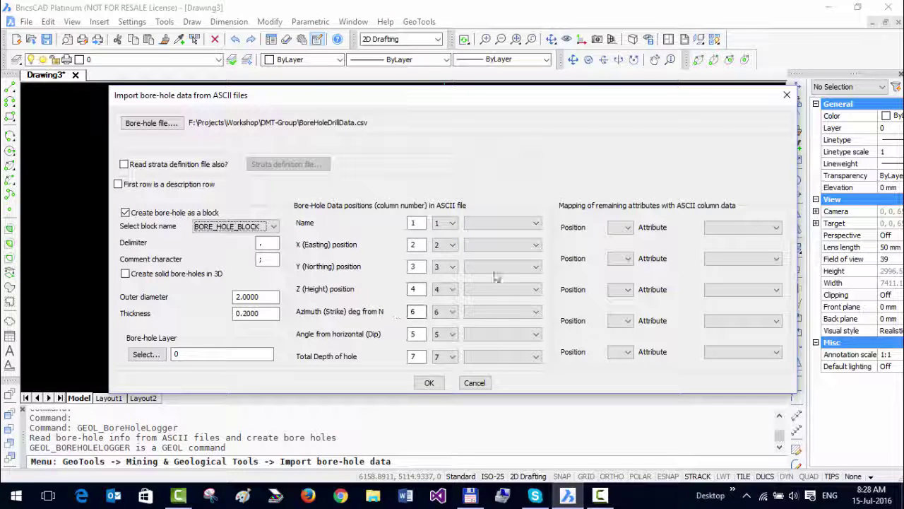
# - Link the name, easting, northing and height columns to the NAME, X, Y, Z attributes
pyautogui.click(504, 225)
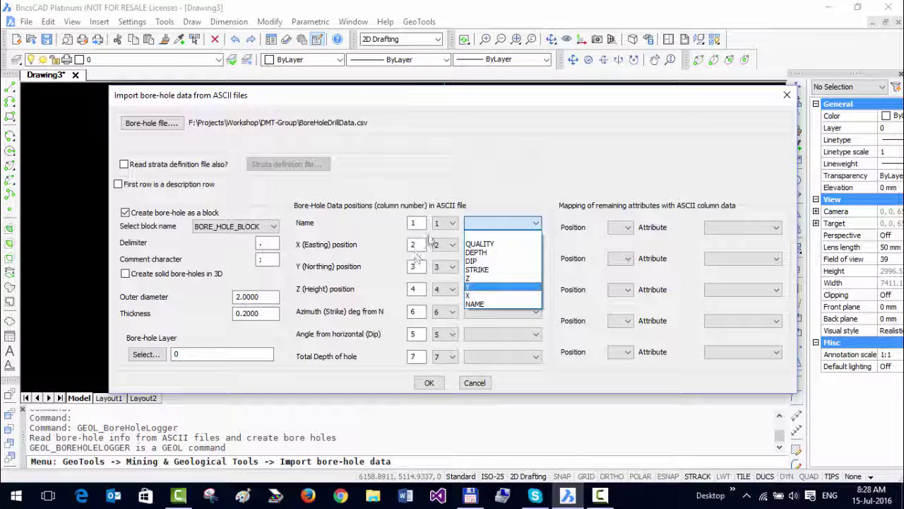
pyautogui.click(480, 304)
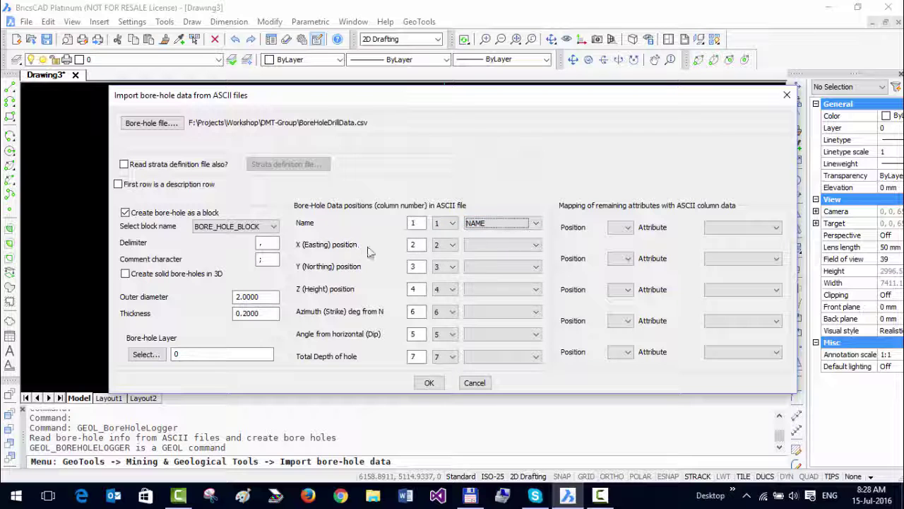
pyautogui.click(470, 246)
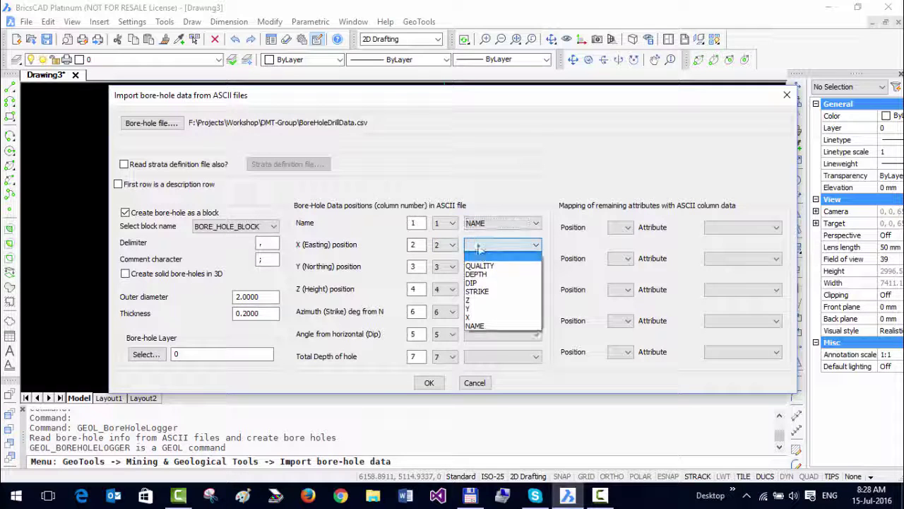
pyautogui.click(471, 318)
pyautogui.click(470, 267)
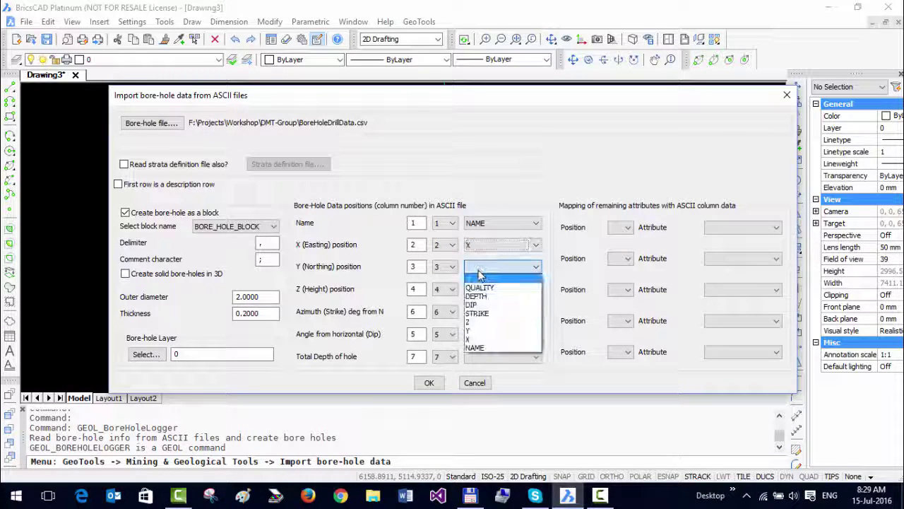
pyautogui.click(469, 330)
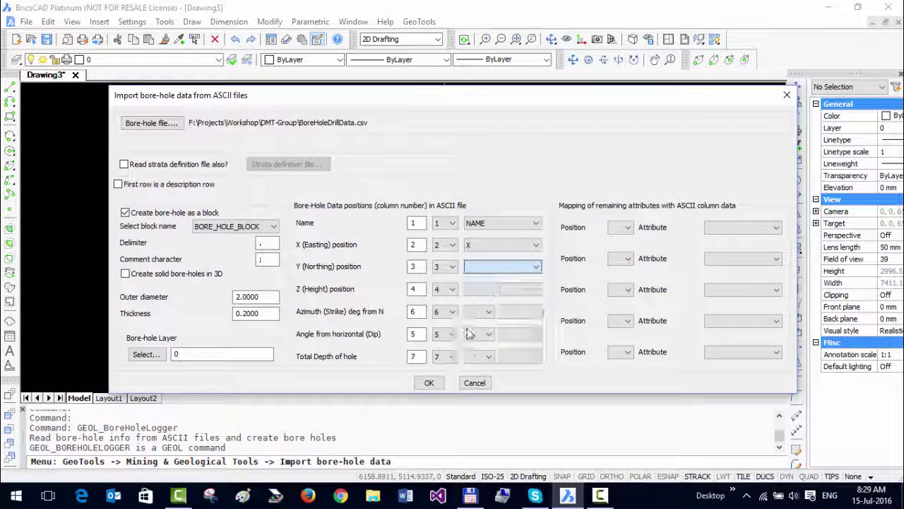
pyautogui.click(479, 290)
pyautogui.click(474, 344)
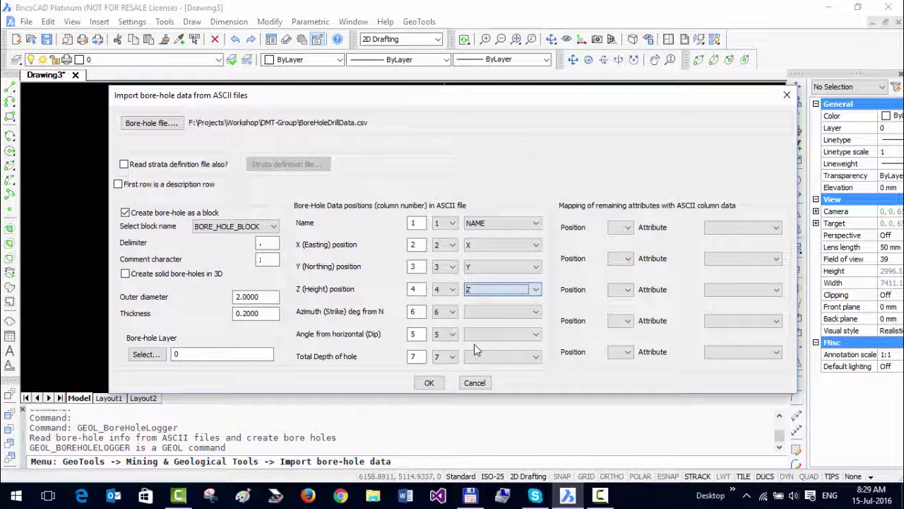
# - Link the strike, dip and total depth columns to the STRIKE, DIP, DEPTH attributes
pyautogui.click(481, 312)
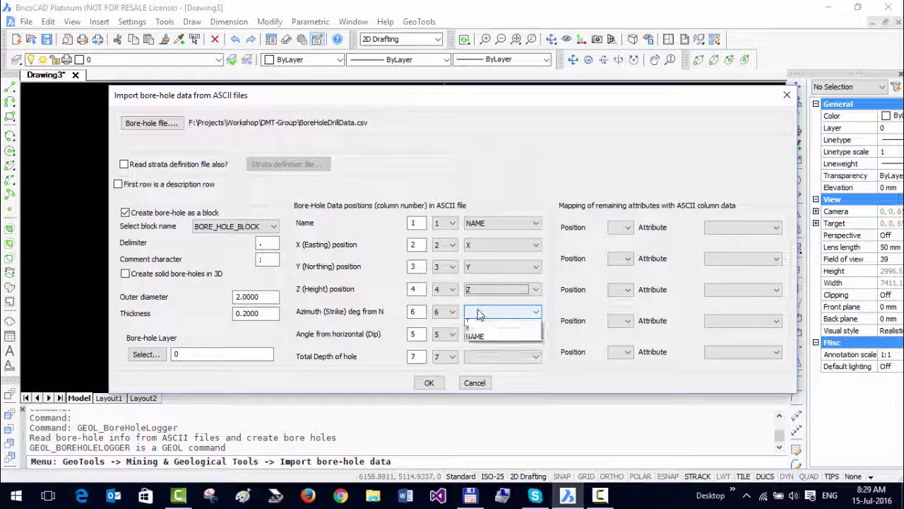
pyautogui.click(478, 358)
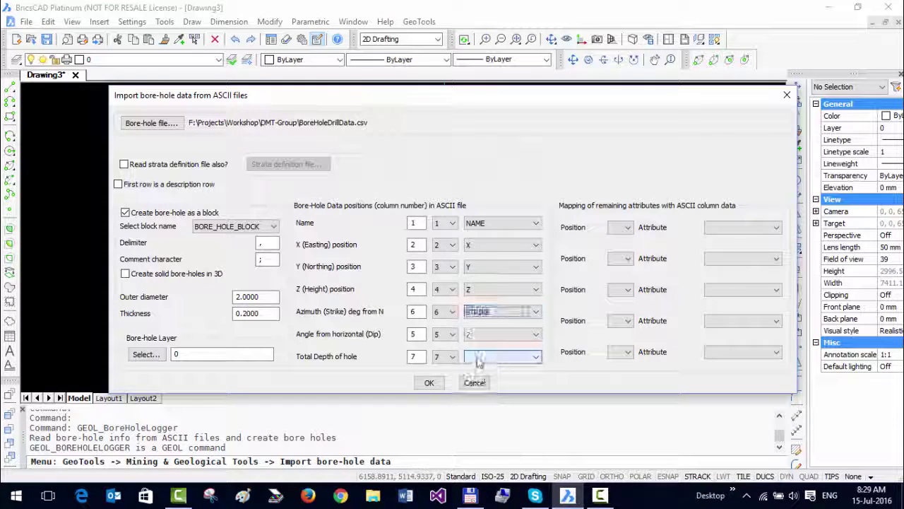
pyautogui.click(481, 334)
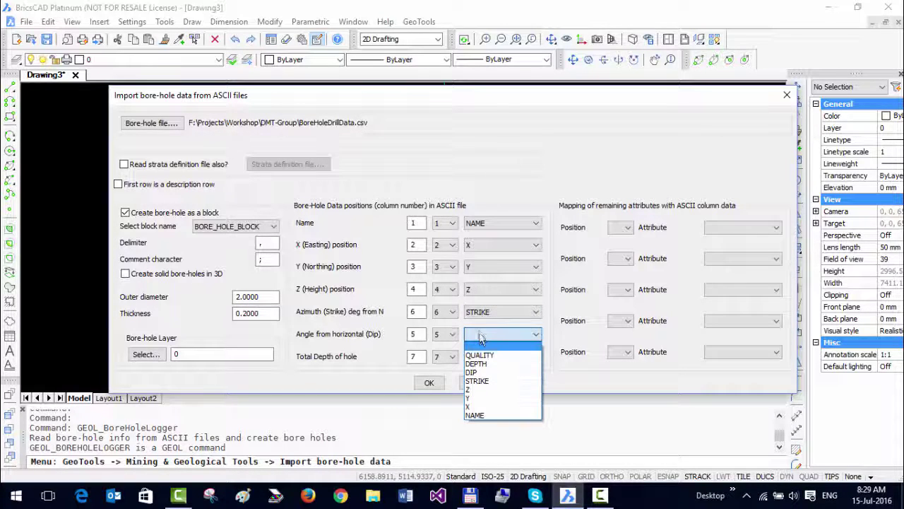
pyautogui.click(478, 371)
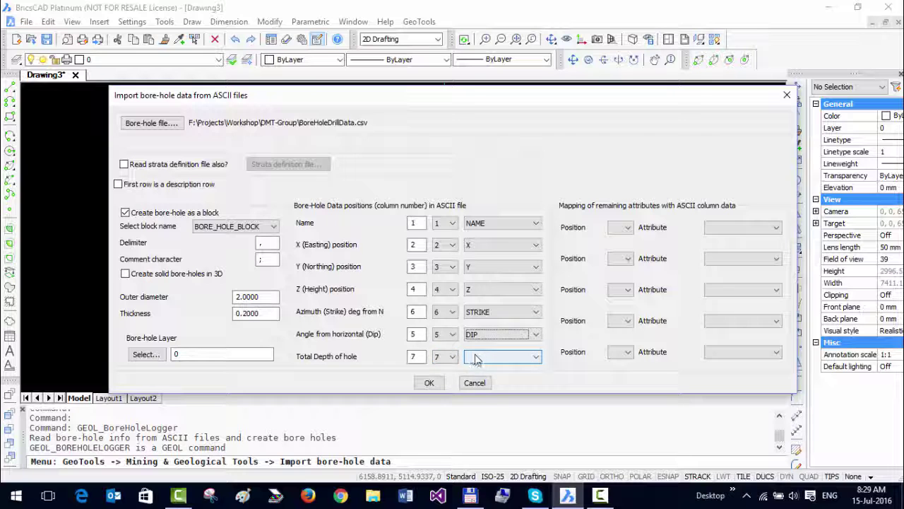
pyautogui.click(477, 359)
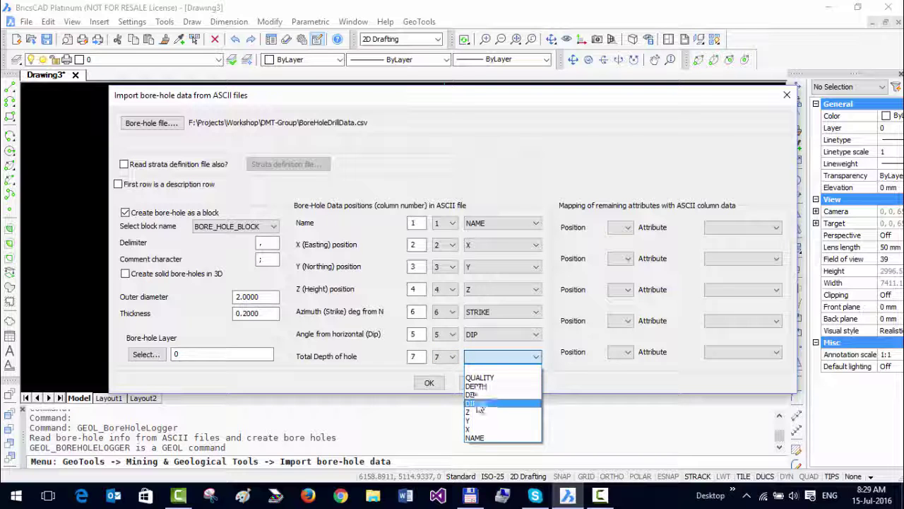
pyautogui.click(474, 387)
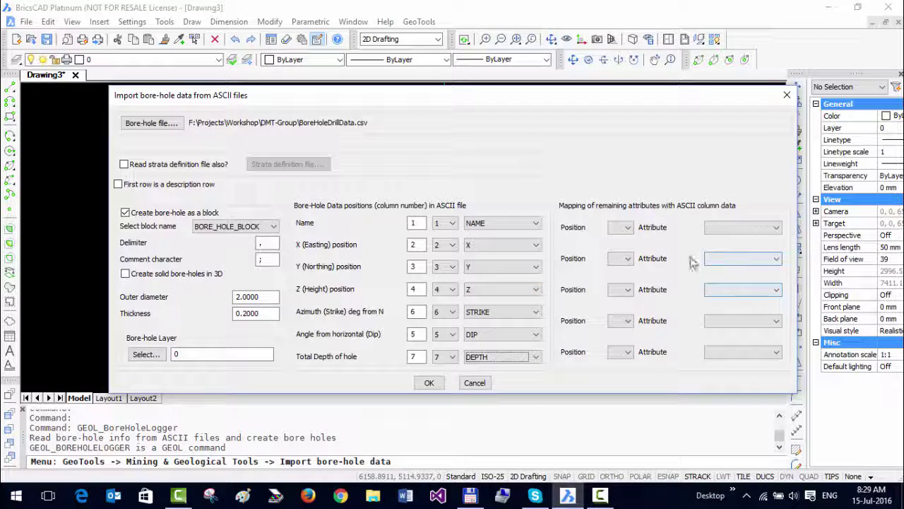
# - Leave both extra attribute mappings without a column
pyautogui.click(627, 227)
pyautogui.click(627, 228)
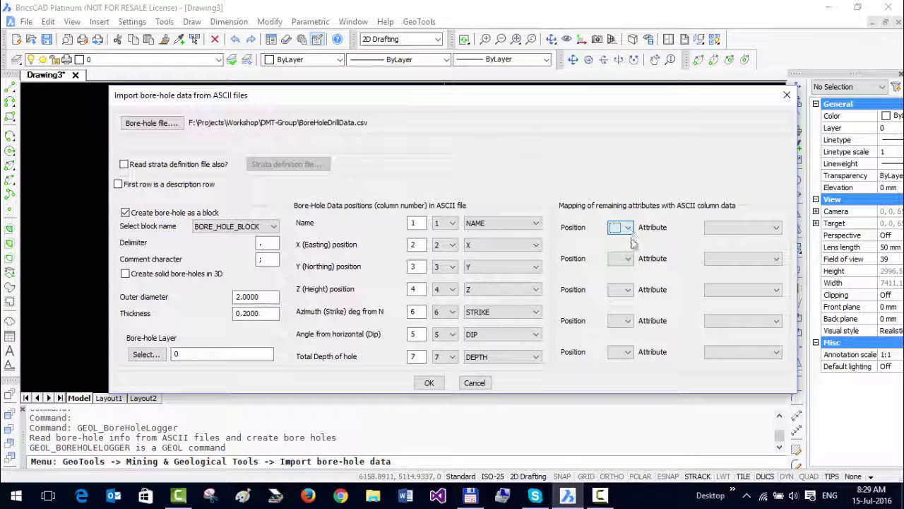
pyautogui.click(628, 259)
pyautogui.click(621, 272)
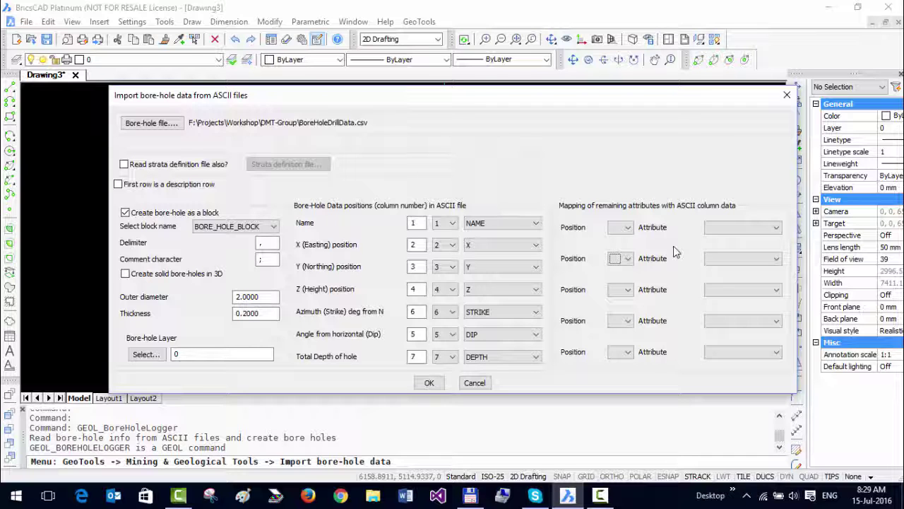
pyautogui.click(627, 228)
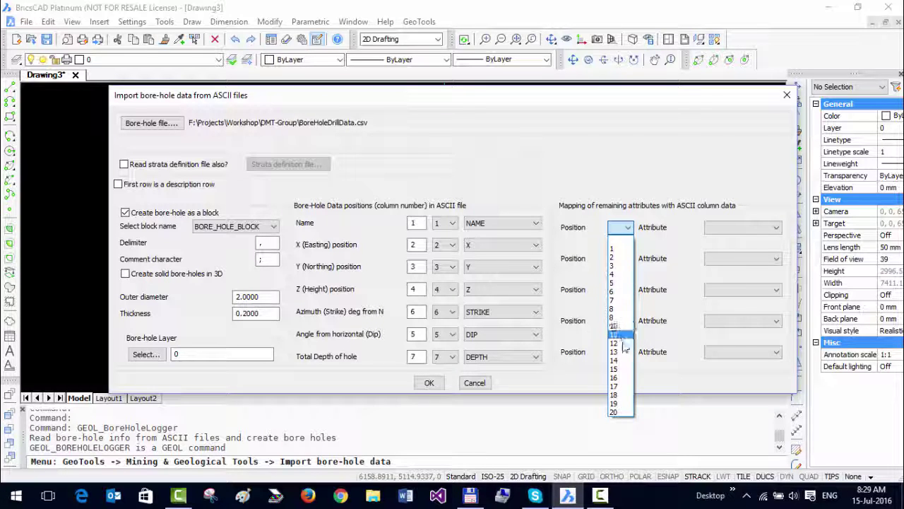
pyautogui.click(614, 342)
pyautogui.click(741, 229)
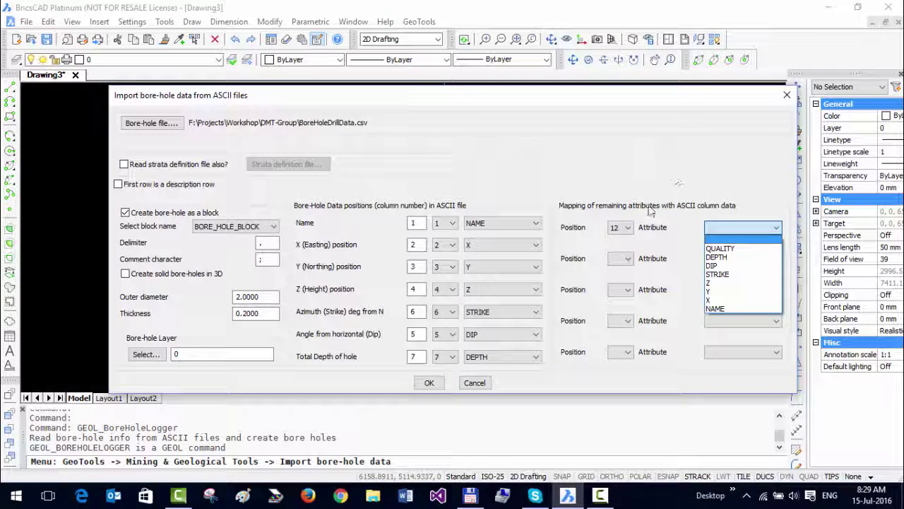
pyautogui.click(627, 227)
pyautogui.click(626, 228)
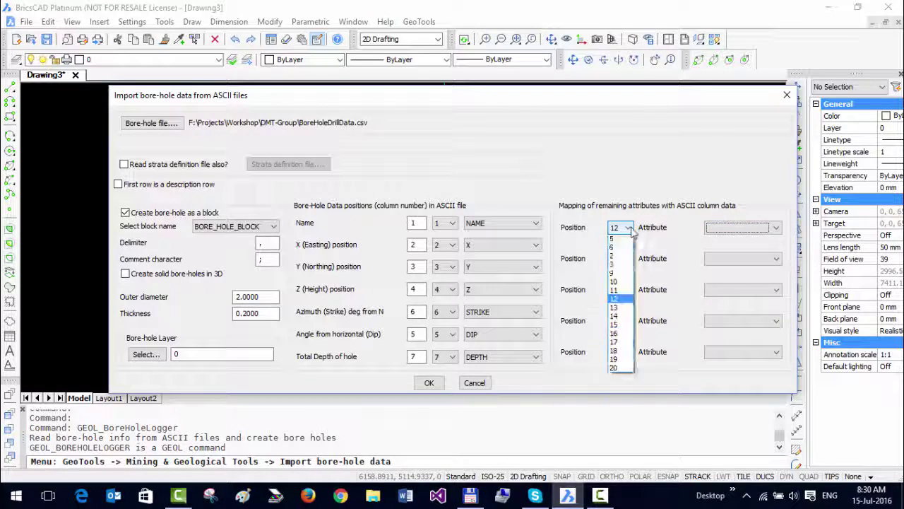
pyautogui.click(625, 242)
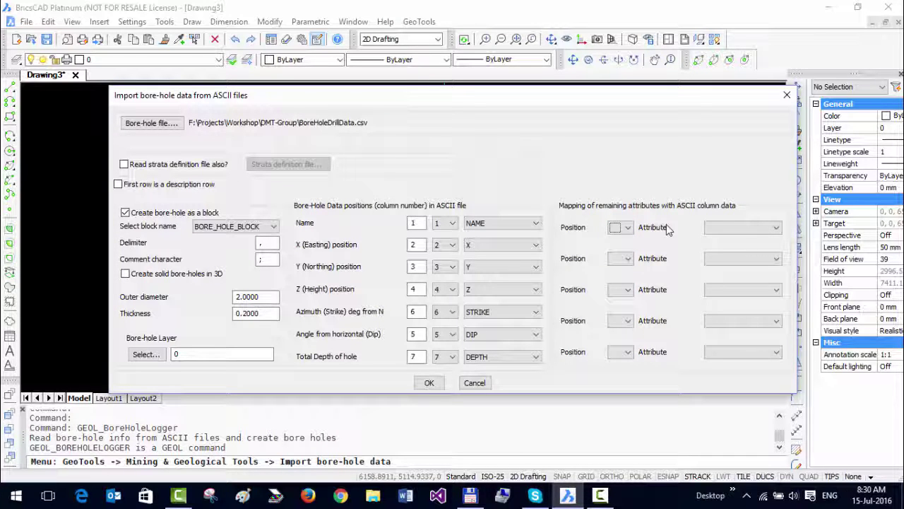
# - Set the bore-hole layer to BORE_HOLE_DATA, enable solid 3D bore-holes and run the import
pyautogui.doubleClick(177, 353)
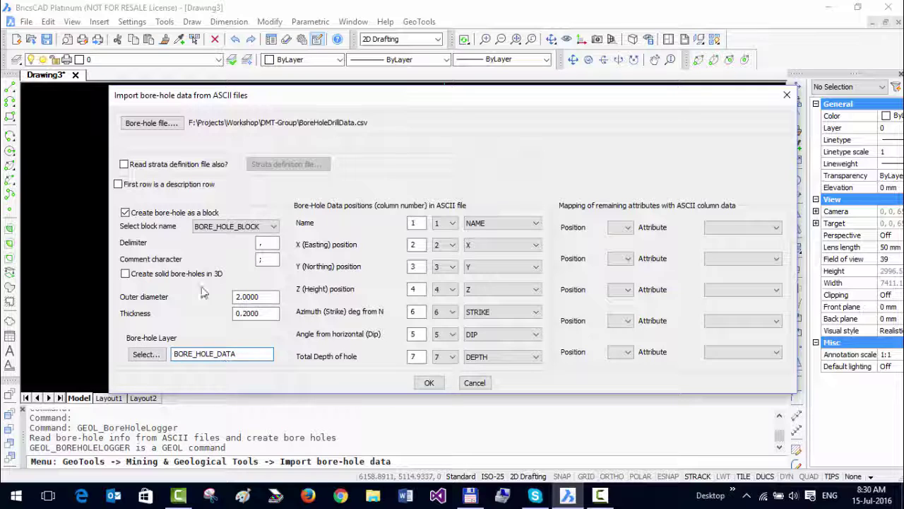
pyautogui.click(126, 274)
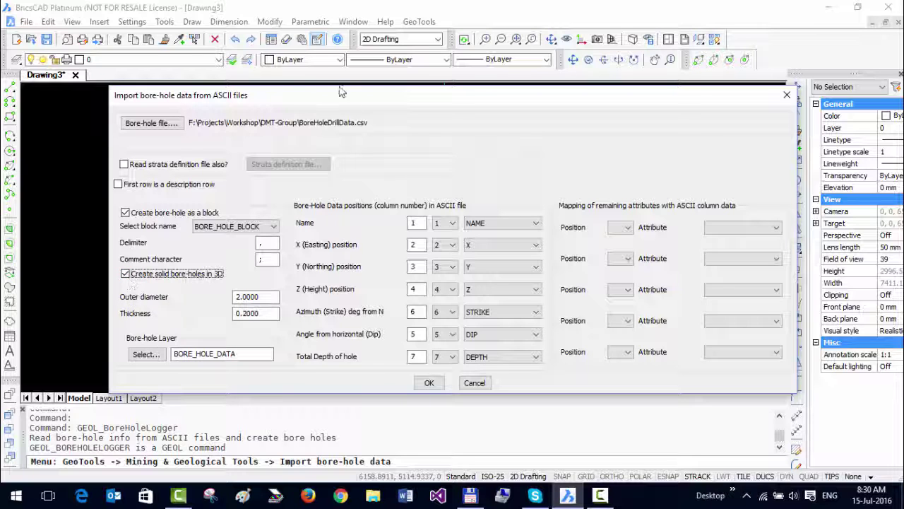
pyautogui.click(430, 383)
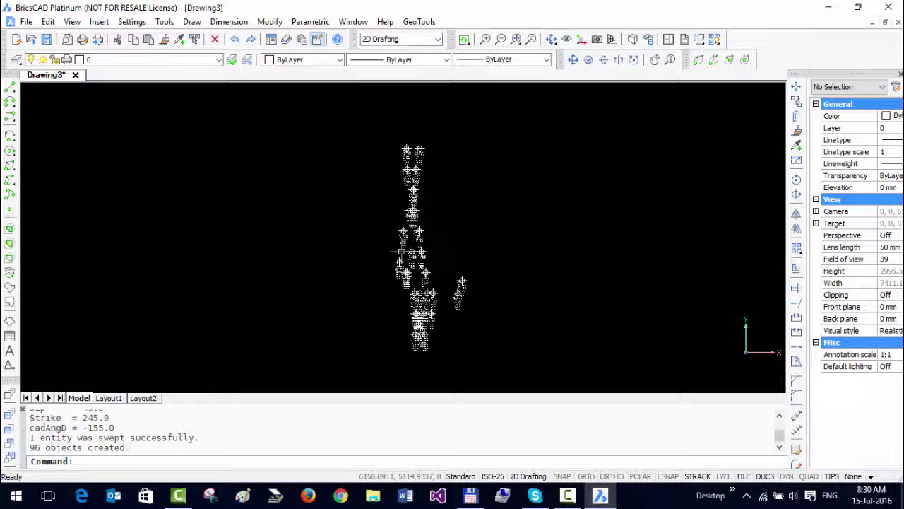
# - Zoom to extents to show all imported bore-holes
pyautogui.write('z')
pyautogui.press('Return')
pyautogui.write('e')
pyautogui.press('Return')
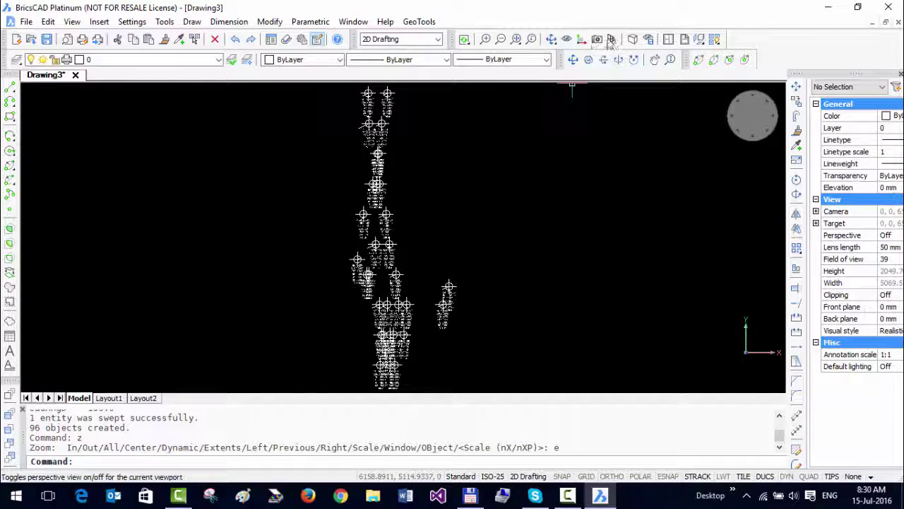
# - Orbit the bore-holes in 3D, then return to a top-down plan view
pyautogui.click(552, 40)
pyautogui.moveTo(460, 282); pyautogui.dragTo(403, 222)
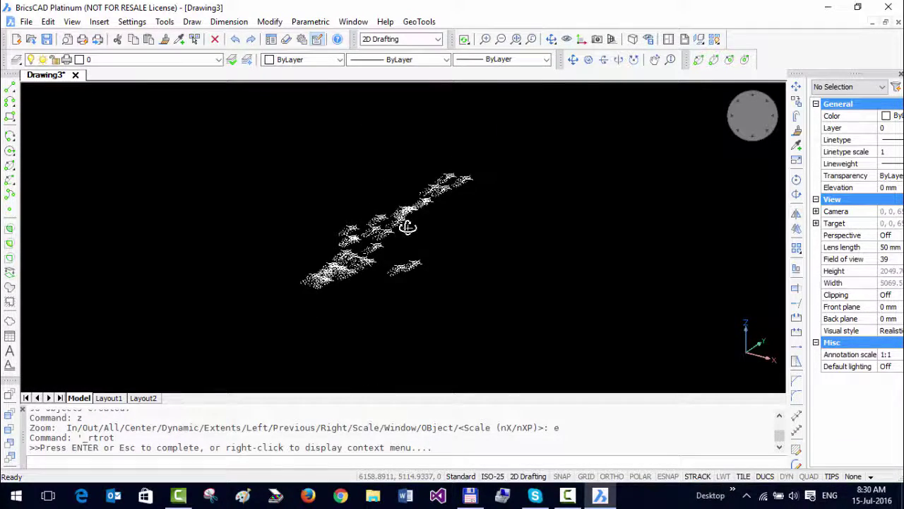
pyautogui.scroll(5, 407, 224)
pyautogui.scroll(-2, 408, 226)
pyautogui.scroll(2, 408, 226)
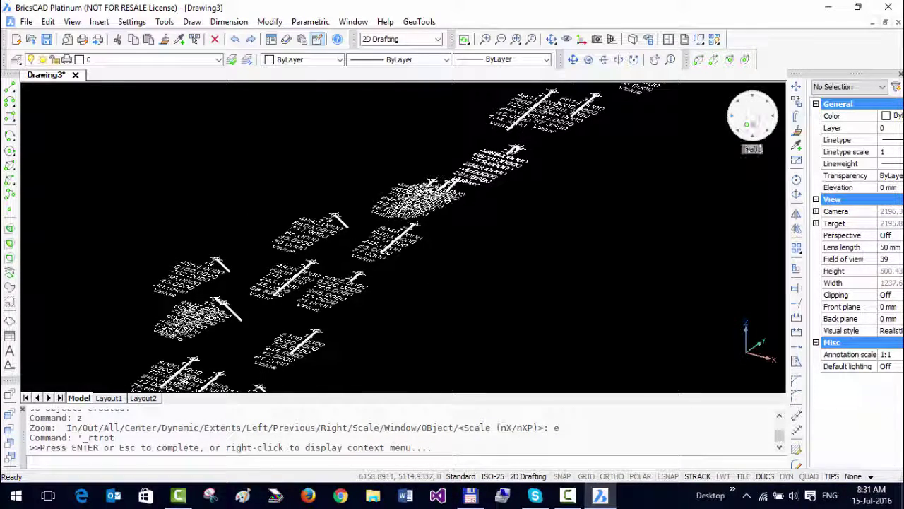
pyautogui.click(753, 116)
pyautogui.scroll(6, 428, 255)
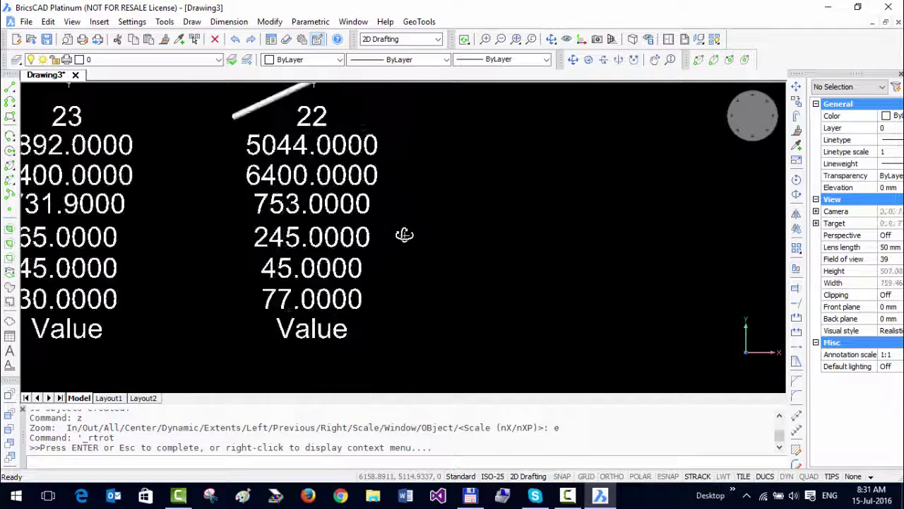
pyautogui.scroll(-2, 404, 233)
pyautogui.press('Escape')
pyautogui.press('Escape')
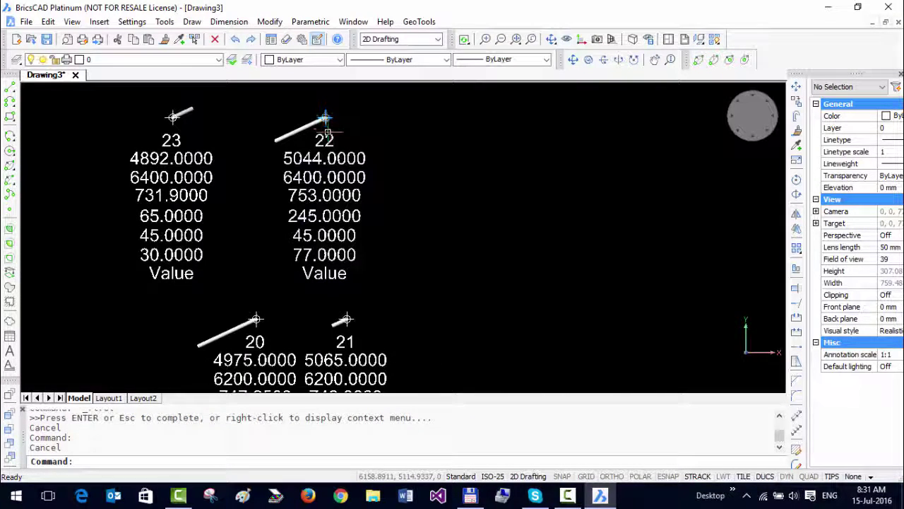
# - Select bore-hole block 22 and zoom in to read its coordinate and attribute labels
pyautogui.click(332, 145)
pyautogui.click(325, 118)
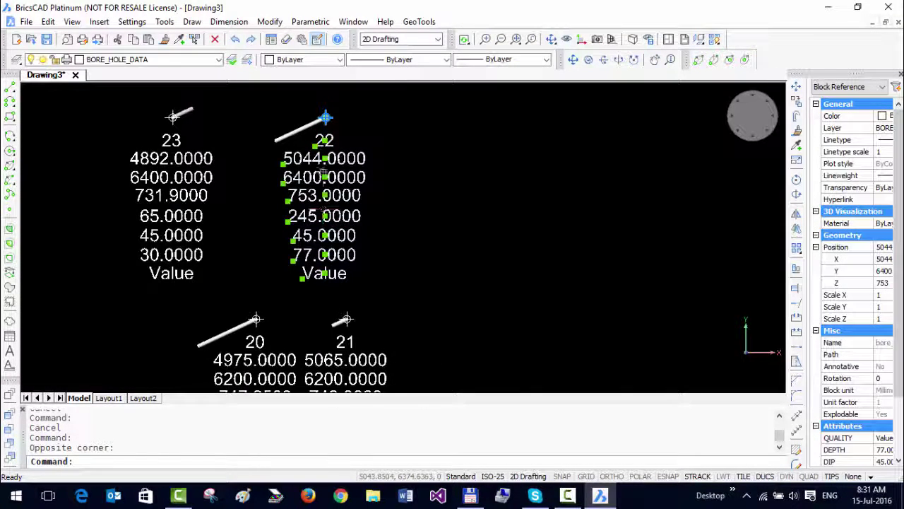
pyautogui.scroll(6, 331, 151)
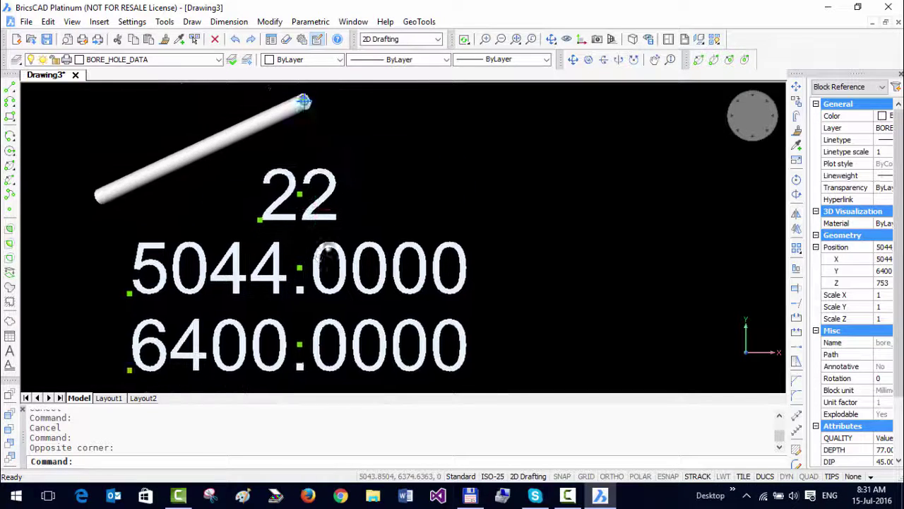
pyautogui.scroll(-4, 230, 186)
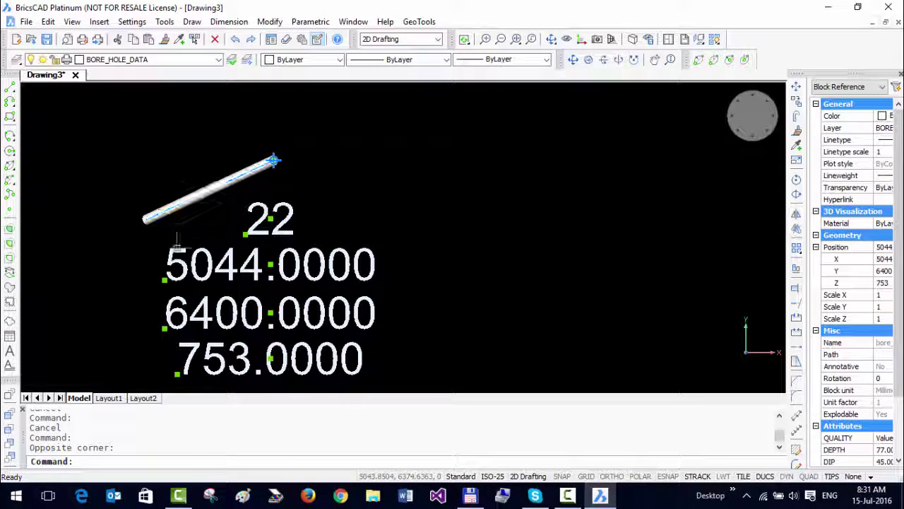
pyautogui.scroll(-3, 334, 227)
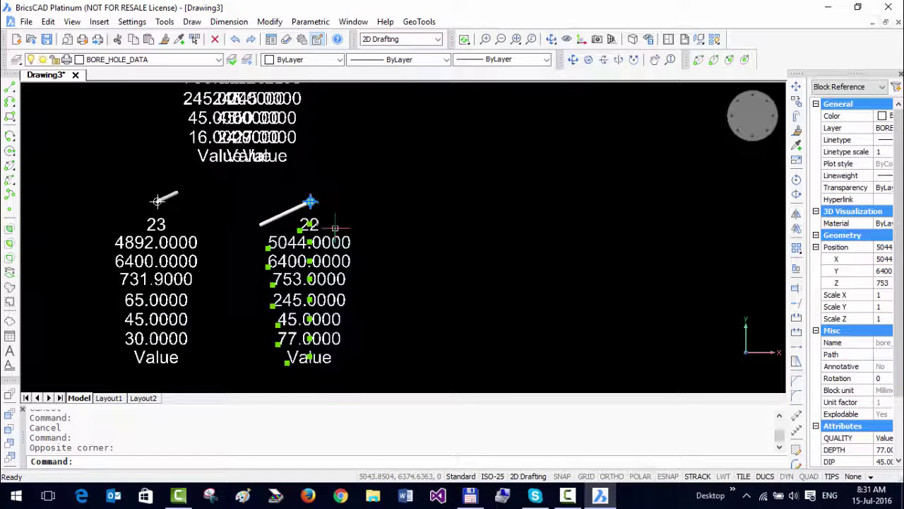
# - Zoom to extents and set ATTDISP to off to hide the attribute labels
pyautogui.press('Return')
pyautogui.write('e')
pyautogui.press('Return')
pyautogui.press('Escape')
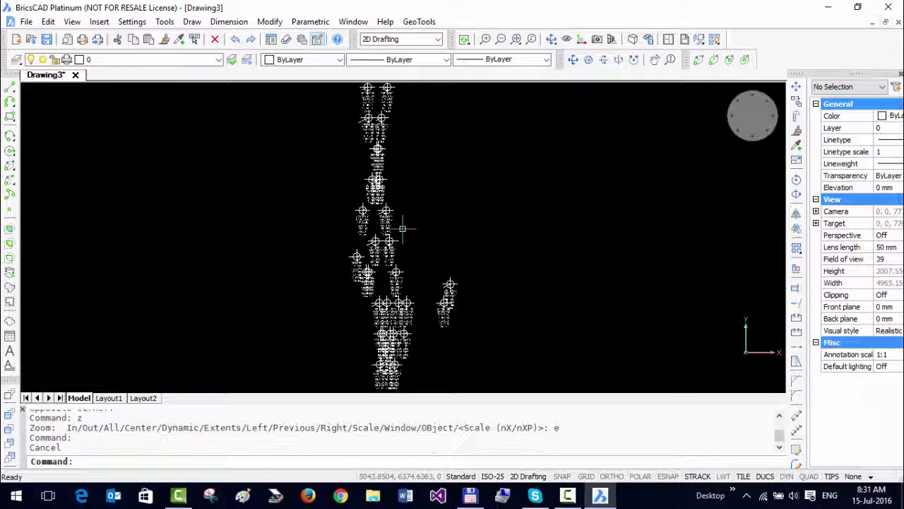
pyautogui.write('ATTDISP')
pyautogui.press('Return')
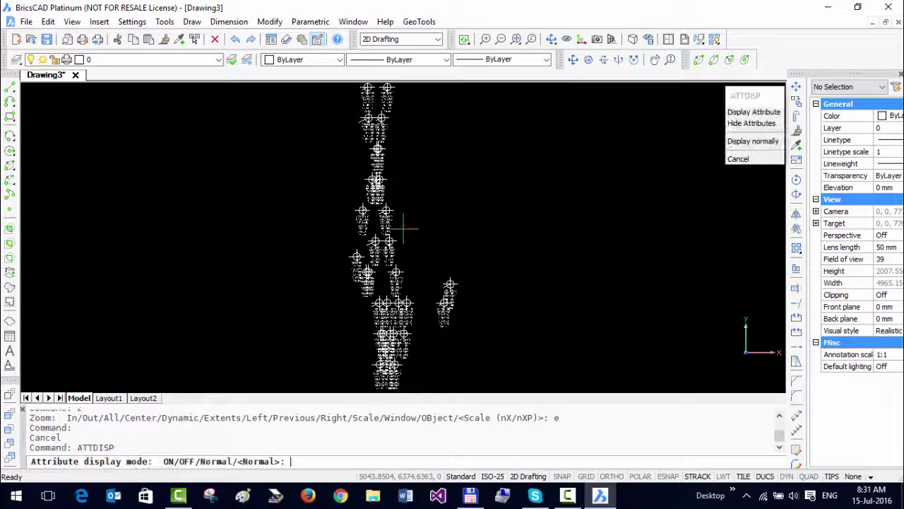
pyautogui.write('off')
pyautogui.press('Return')
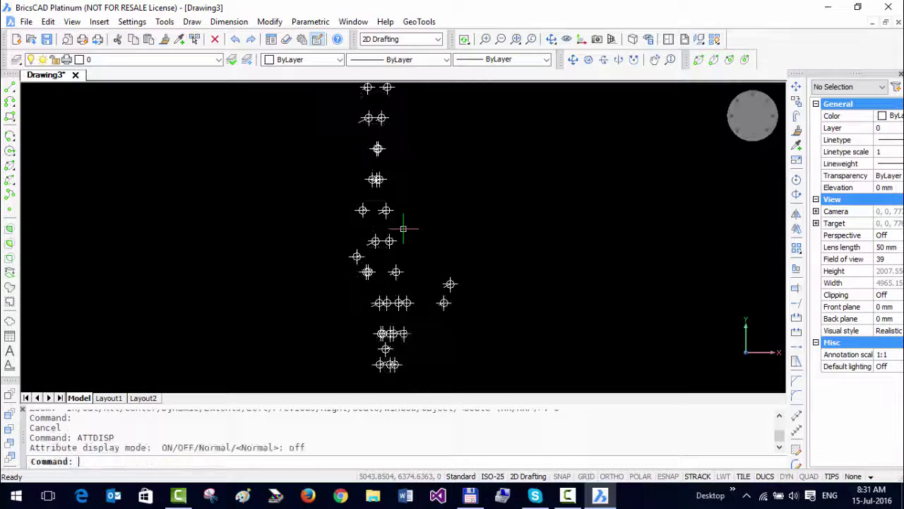
# - Orbit to an oblique view and set PDMODE to 0 to remove point markers
pyautogui.keyDown('shift'); pyautogui.moveTo(396, 212); pyautogui.dragTo(383, 228, button='middle'); pyautogui.keyUp('shift')
pyautogui.press('Escape')
pyautogui.press('Escape')
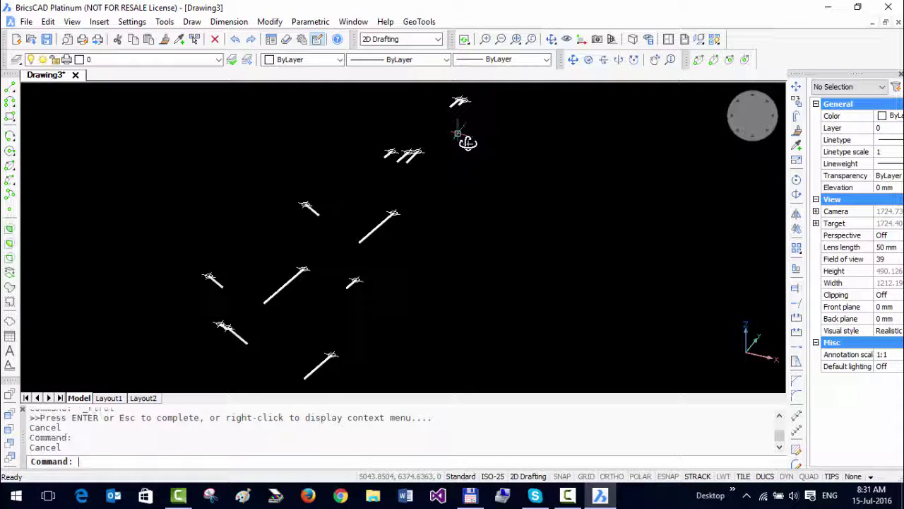
pyautogui.write('pdmode')
pyautogui.press('Return')
pyautogui.write('0')
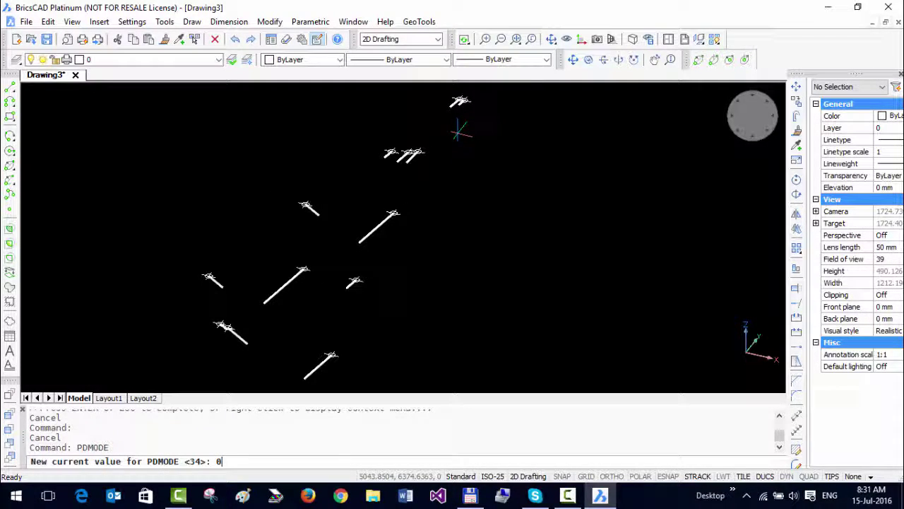
pyautogui.press('Return')
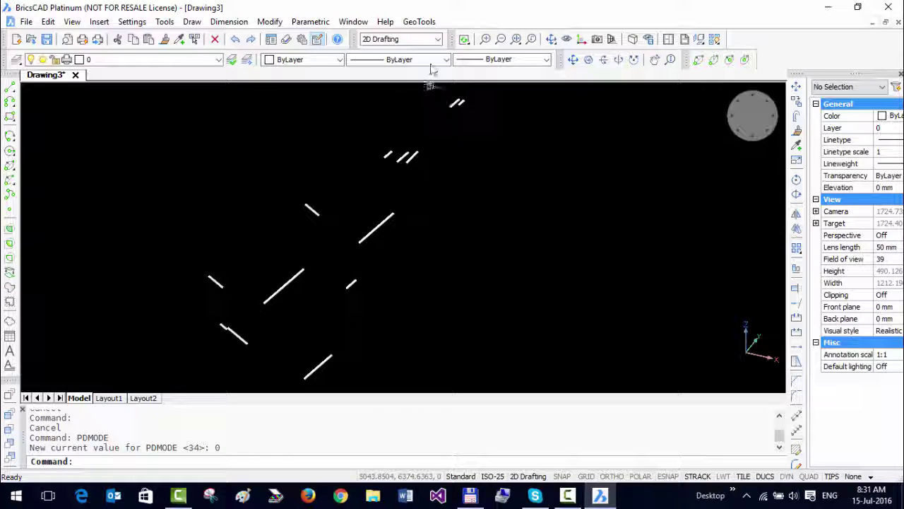
# - Shade the drawing in the Realistic visual style
pyautogui.click(72, 21)
pyautogui.moveTo(106, 274)
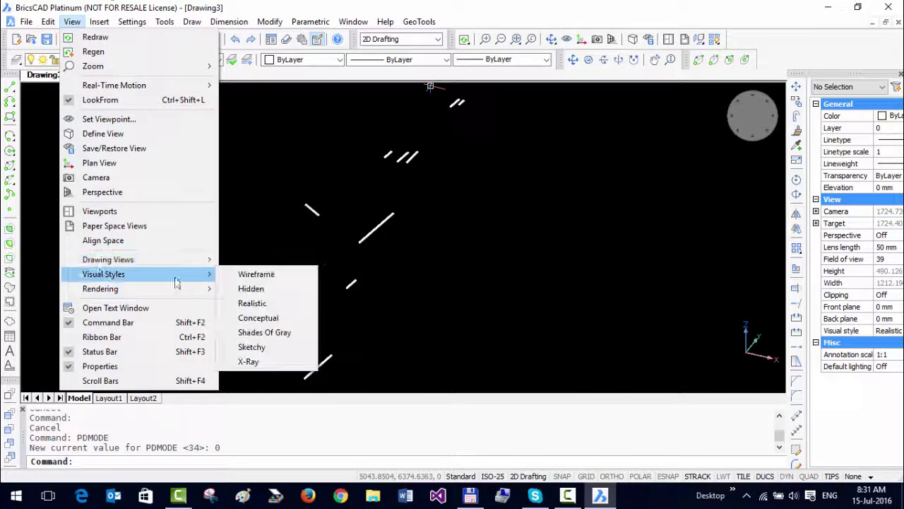
pyautogui.click(252, 302)
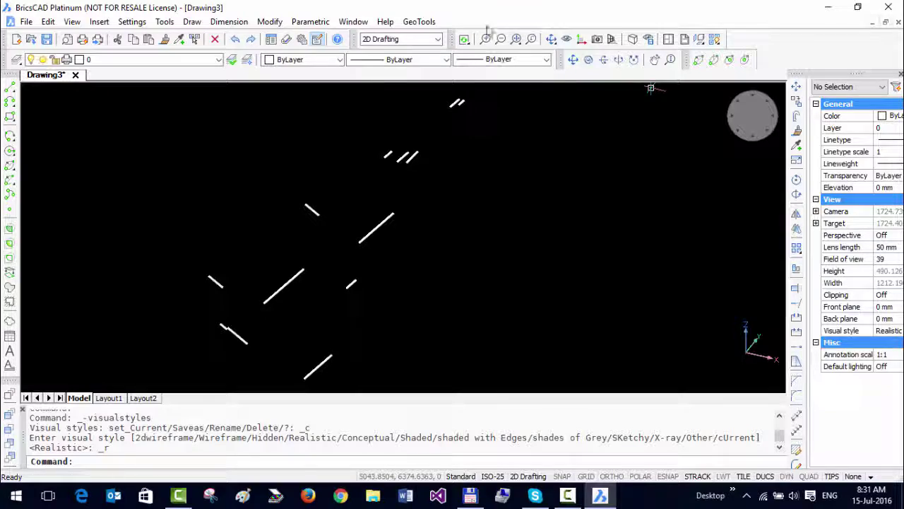
pyautogui.click(419, 23)
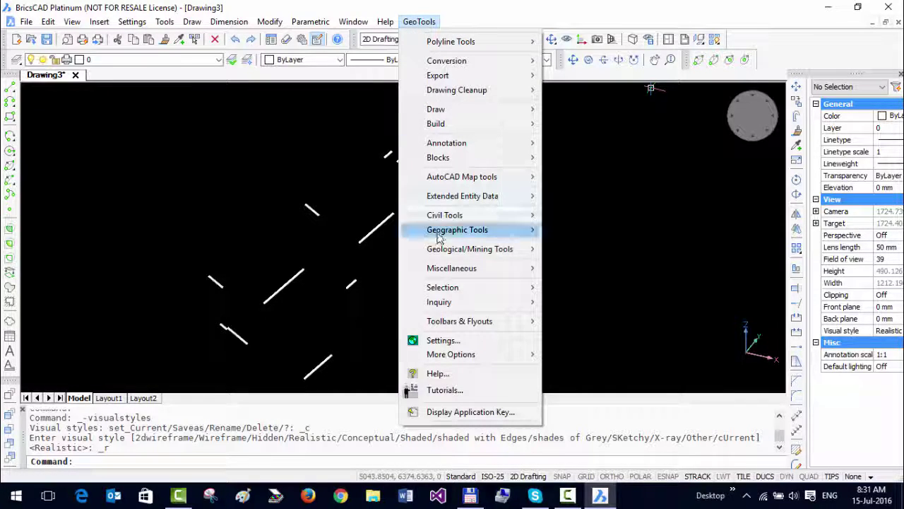
# - Create a TIN surface from all entities with GeoTools Civil Tools, accepting the default settings
pyautogui.moveTo(452, 216)
pyautogui.click(635, 210)
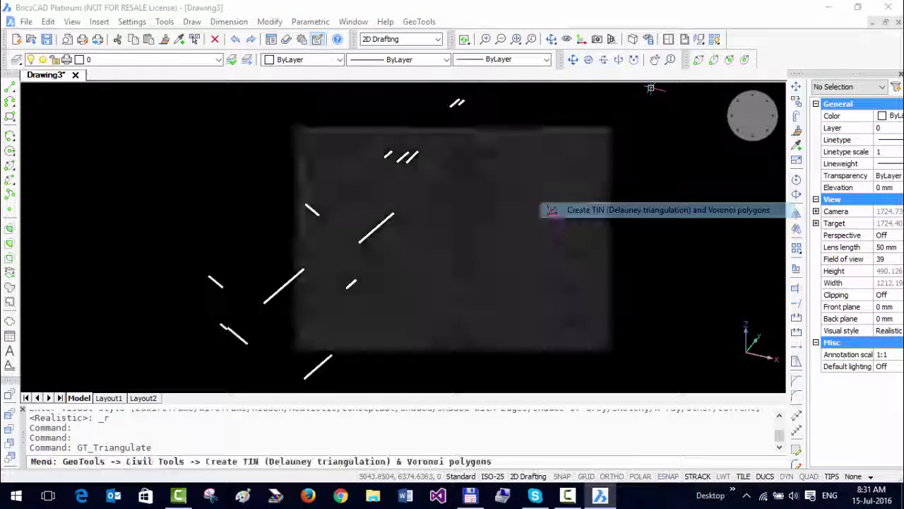
pyautogui.click(430, 344)
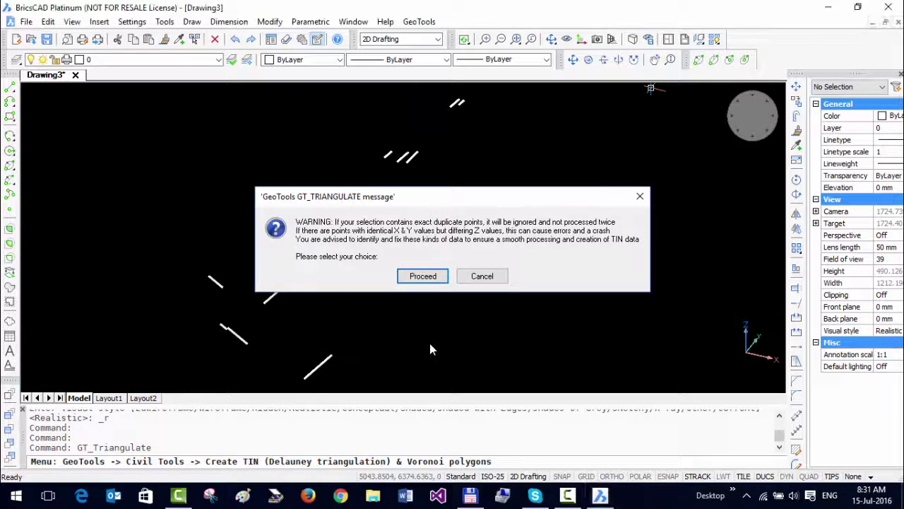
pyautogui.press('Return')
pyautogui.write('all')
pyautogui.press('Return')
pyautogui.press('Return')
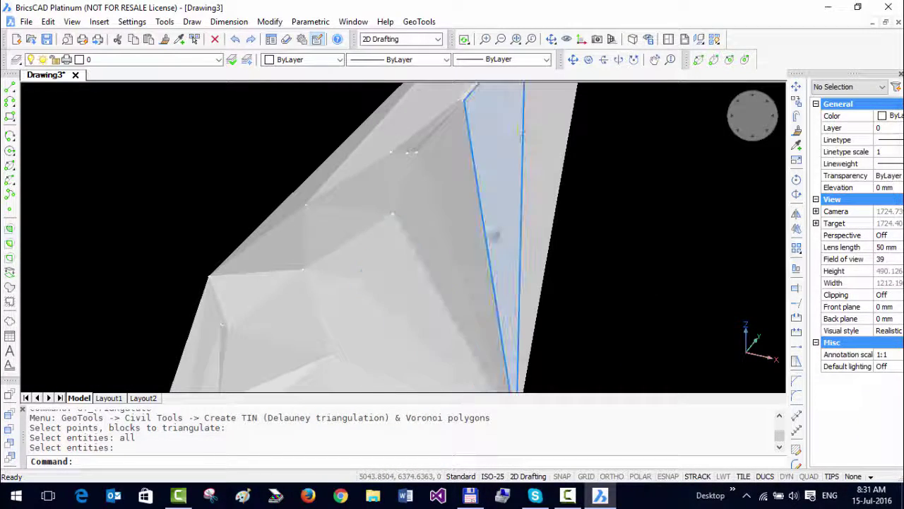
# - Orbit the TIN surface to an oblique view
pyautogui.scroll(-4, 510, 246)
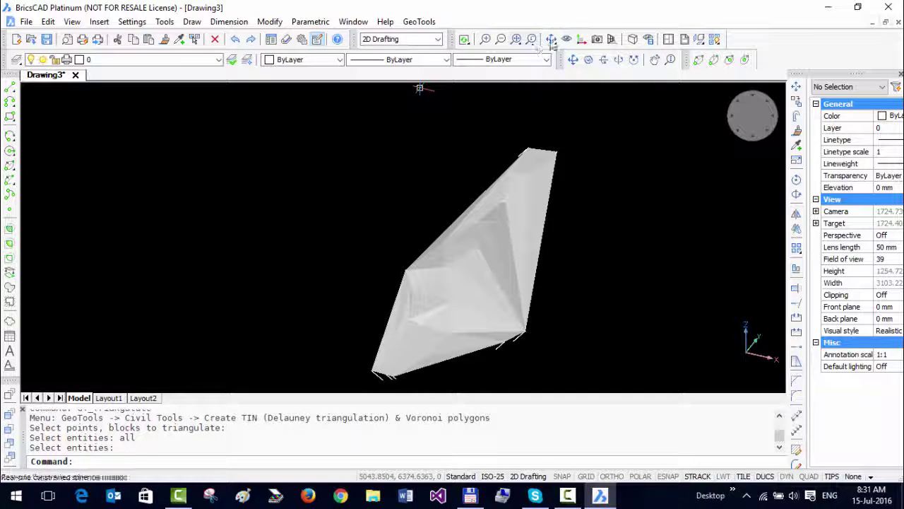
pyautogui.click(551, 39)
pyautogui.moveTo(467, 254)
pyautogui.mouseDown()
pyautogui.moveTo(481, 226)
pyautogui.moveTo(501, 216)
pyautogui.moveTo(476, 220)
pyautogui.moveTo(459, 238)
pyautogui.mouseUp()
pyautogui.scroll(3, 459, 238)
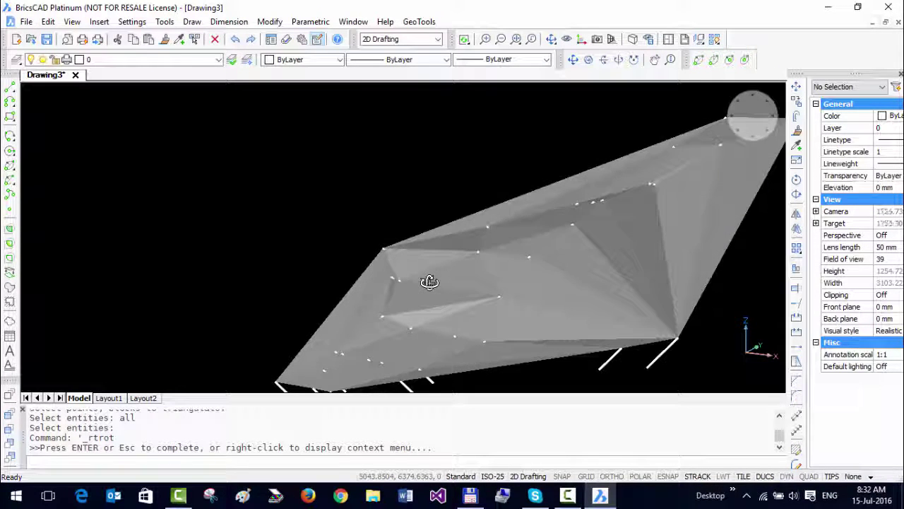
pyautogui.scroll(-2, 352, 196)
pyautogui.scroll(2, 351, 196)
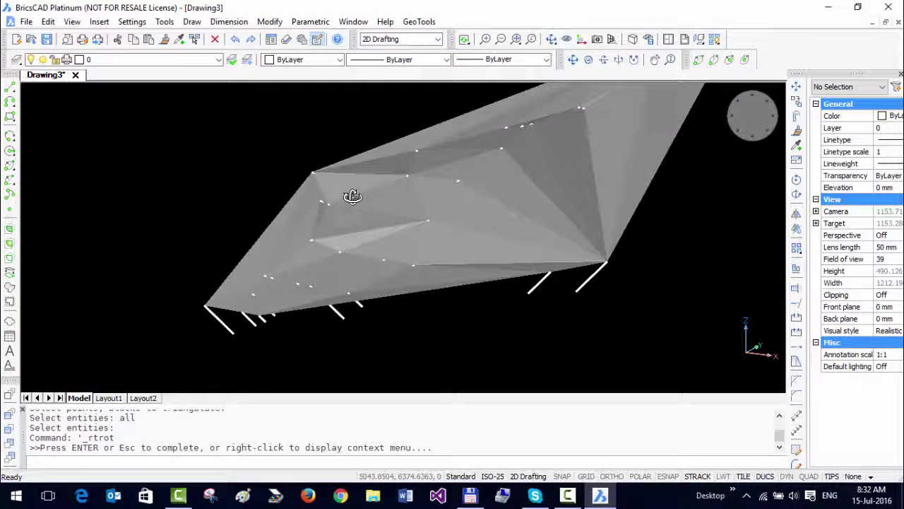
# - Orbit the TIN to a long oblique view, then view it from the top
pyautogui.click(551, 42)
pyautogui.moveTo(422, 178); pyautogui.dragTo(466, 230)
pyautogui.scroll(3, 466, 234)
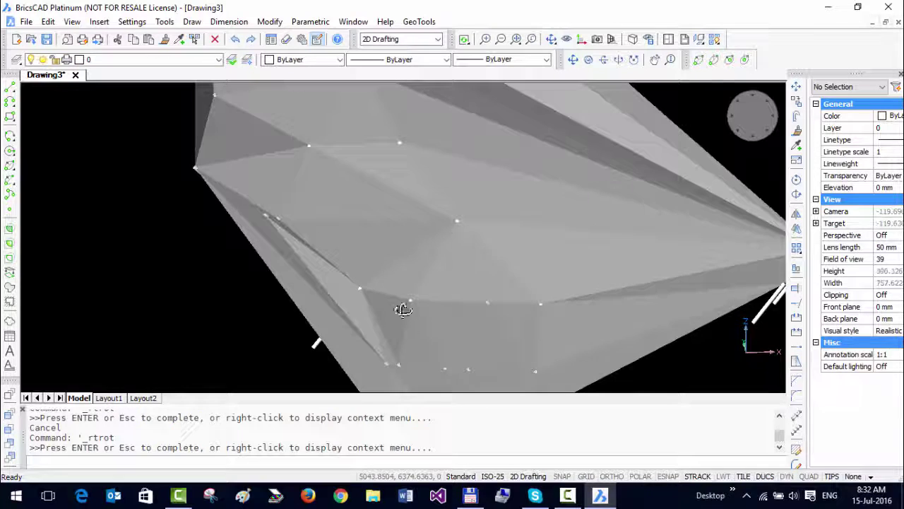
pyautogui.press('Escape')
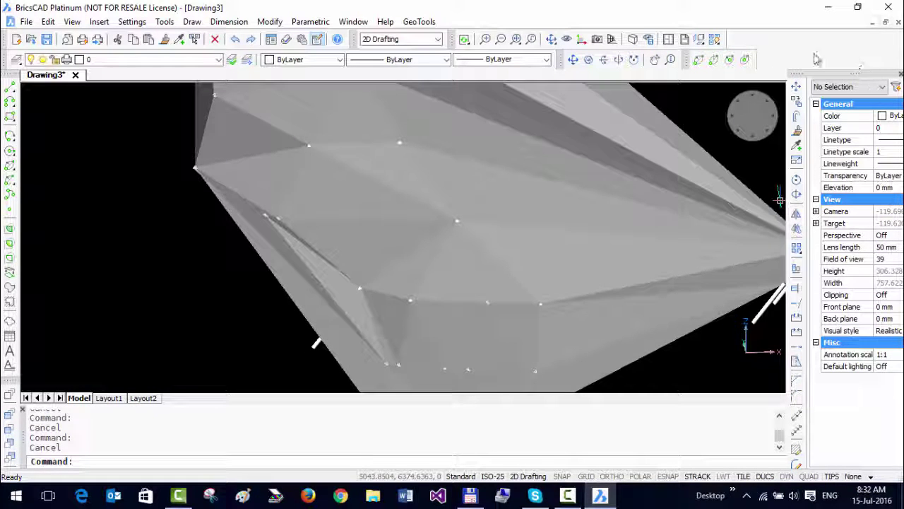
pyautogui.click(755, 117)
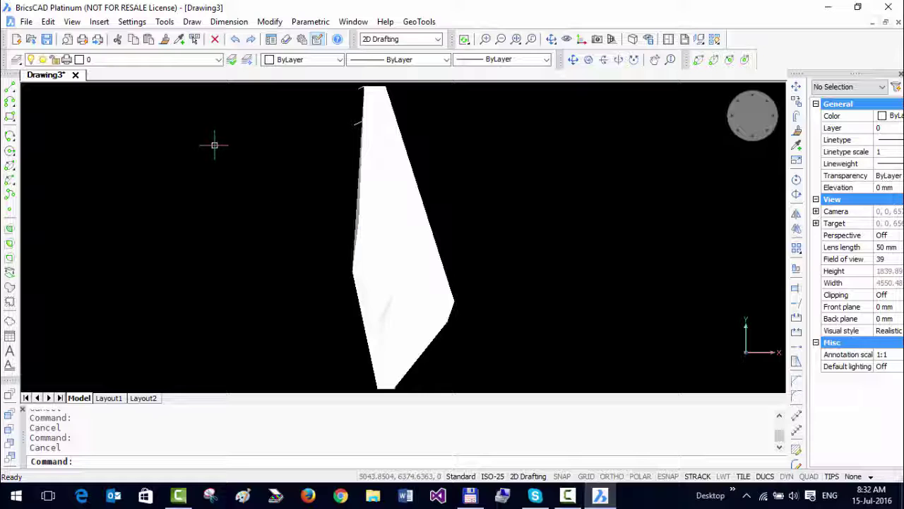
pyautogui.click(419, 21)
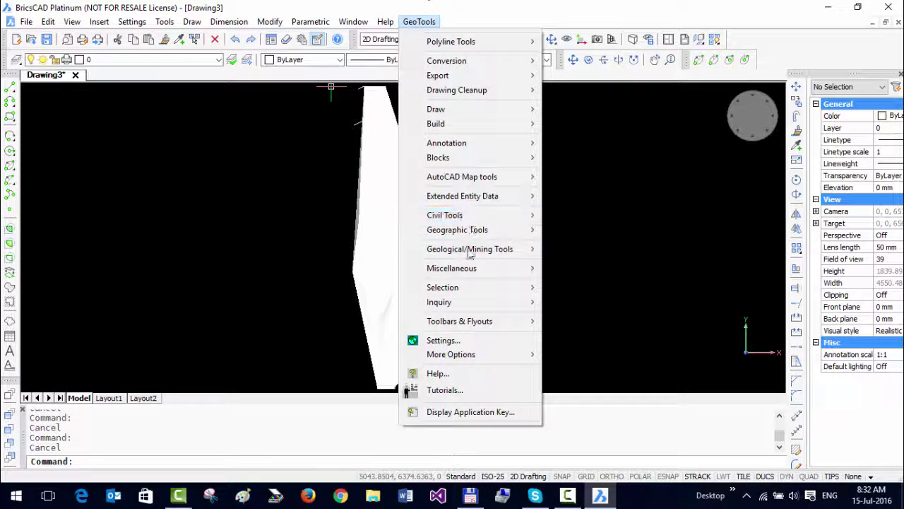
pyautogui.moveTo(471, 254)
pyautogui.click(619, 254)
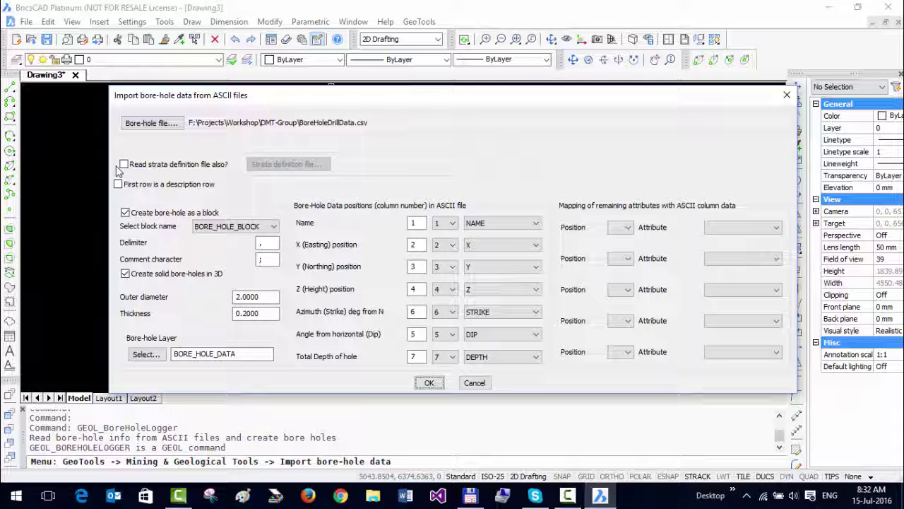
pyautogui.moveTo(172, 103); pyautogui.dragTo(165, 103)
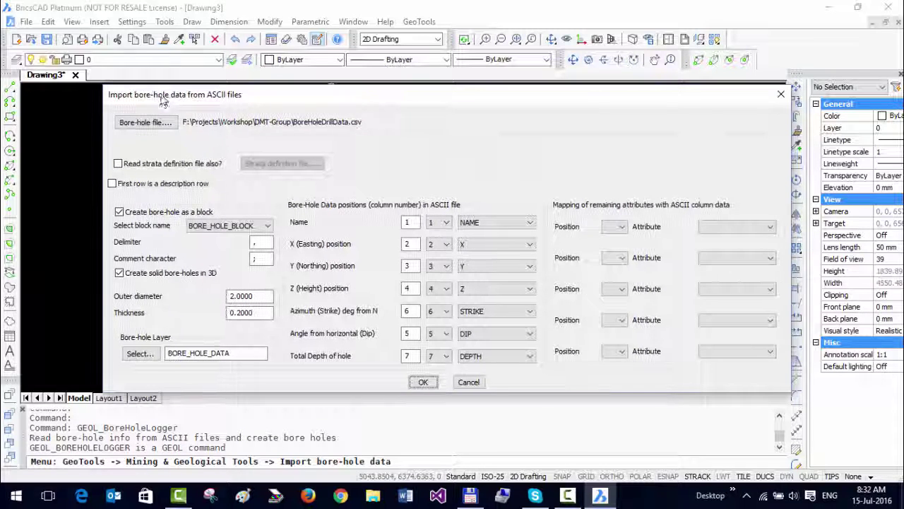
pyautogui.click(118, 164)
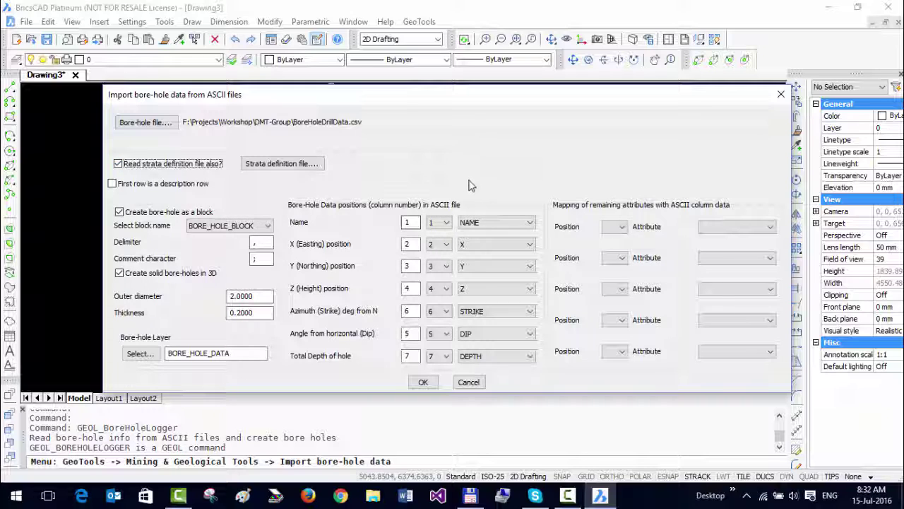
pyautogui.click(467, 382)
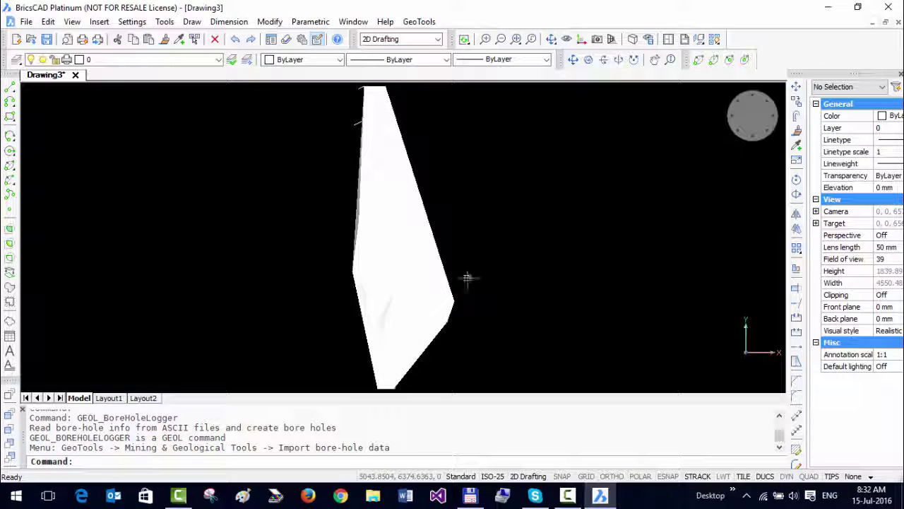